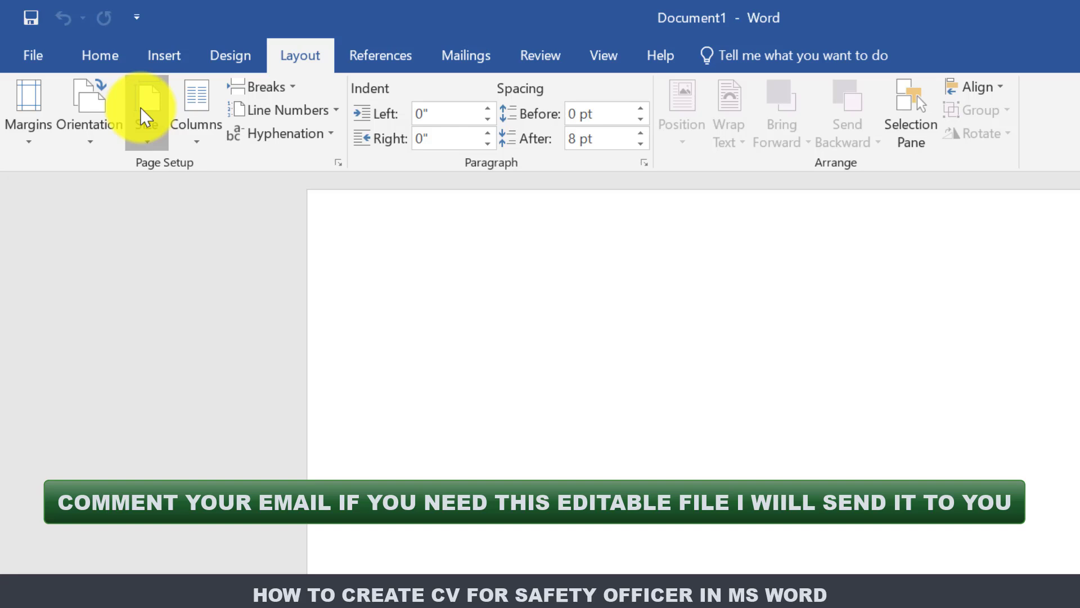
- Set the page size to A4 and apply the Normal margins of 1" on every side
click(148, 130)
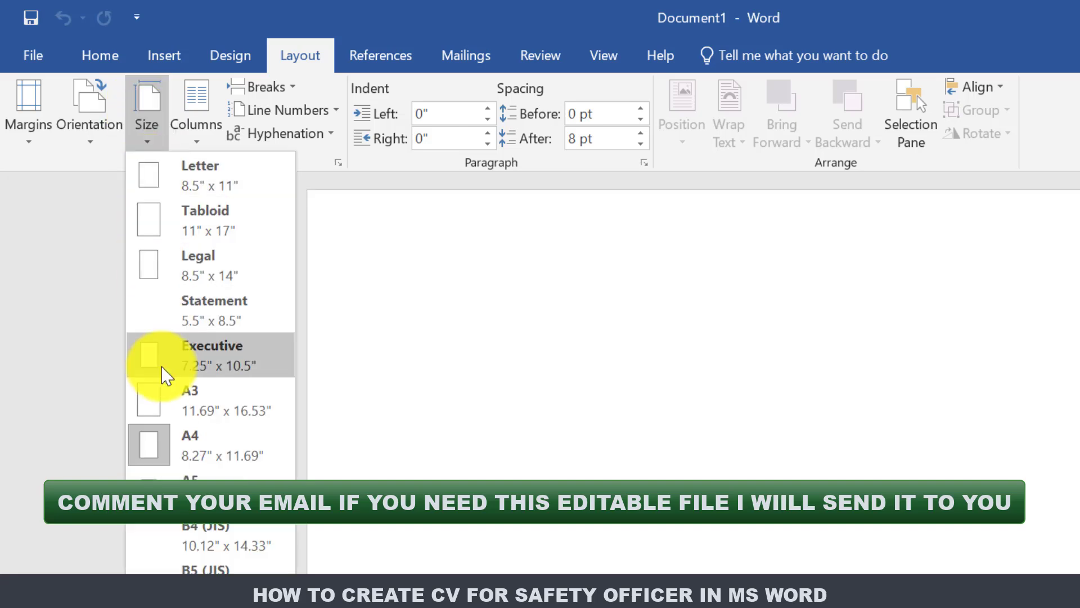
click(205, 446)
click(29, 113)
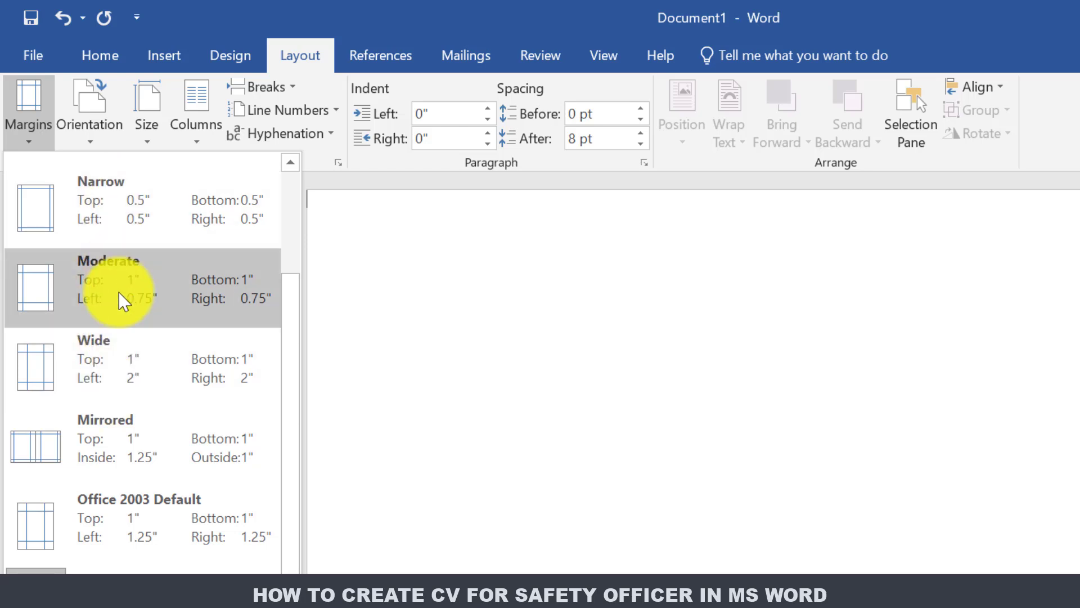
drag(295, 338, 287, 207)
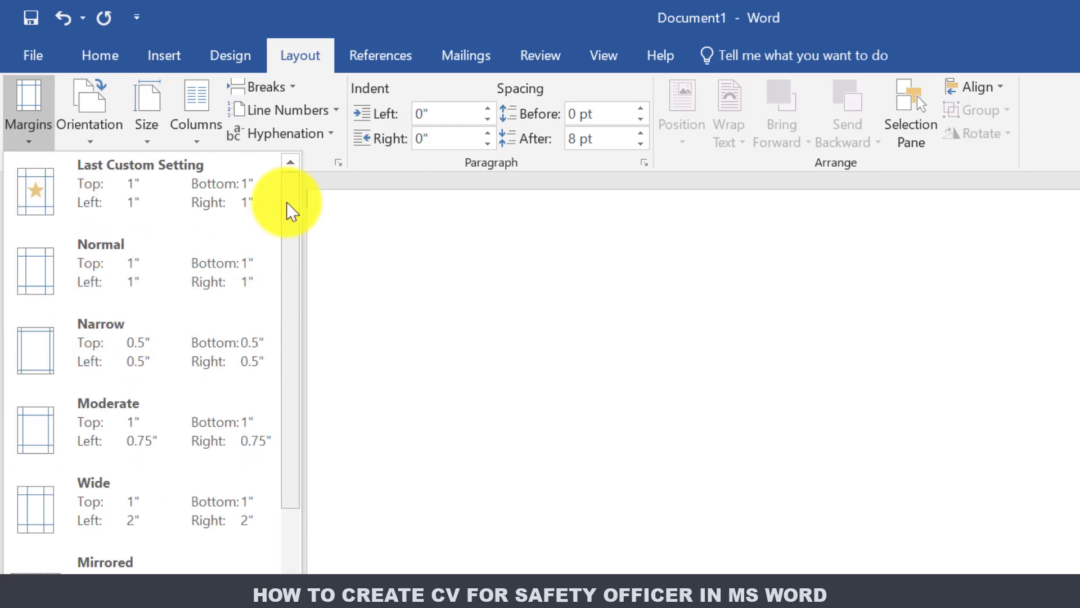
click(128, 287)
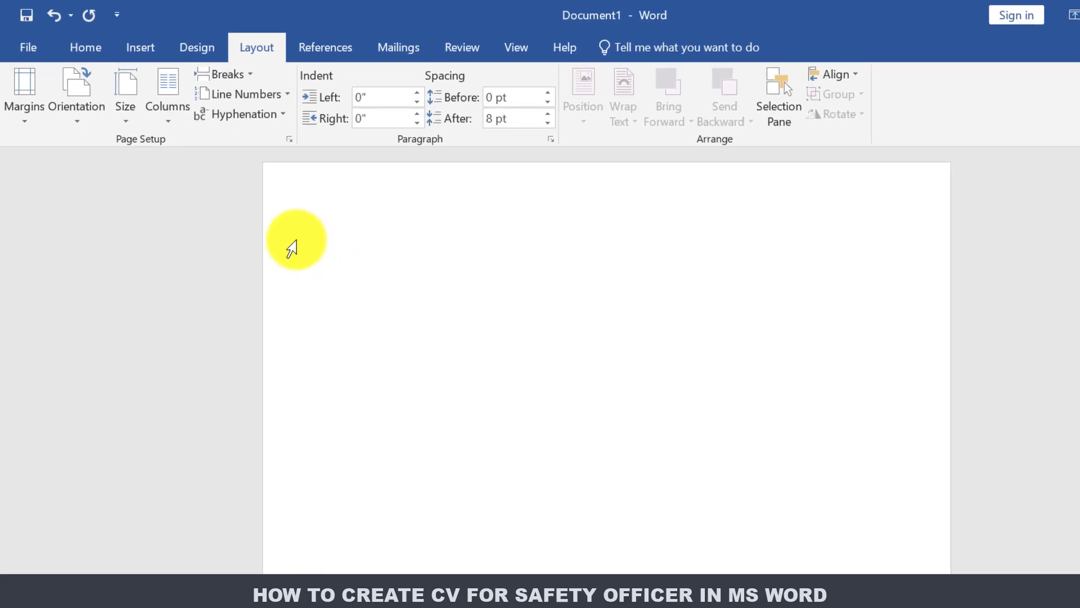
- Copy the applicant's full name from the Notepad text and paste it as the first line of the Word document
click(394, 591)
drag(820, 133, 827, 153)
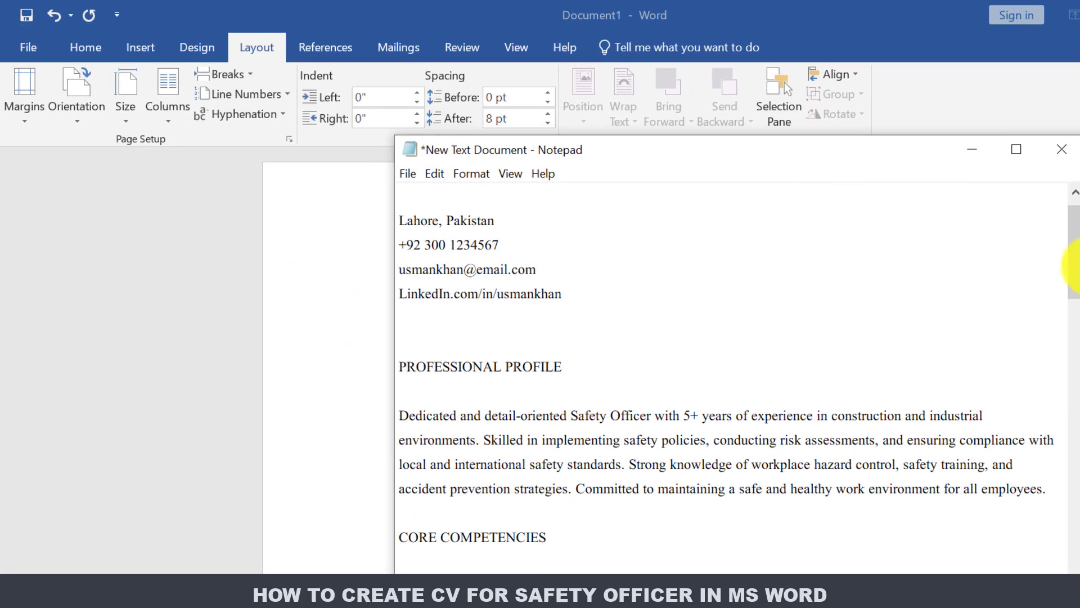
drag(1074, 279, 1074, 193)
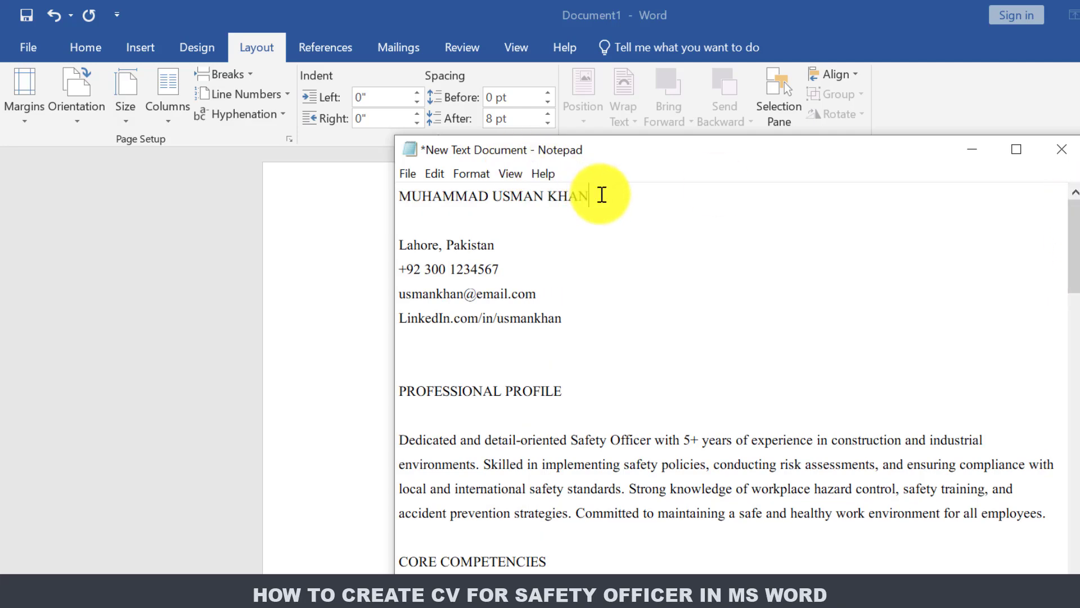
drag(589, 195, 402, 197)
key(ctrl+c)
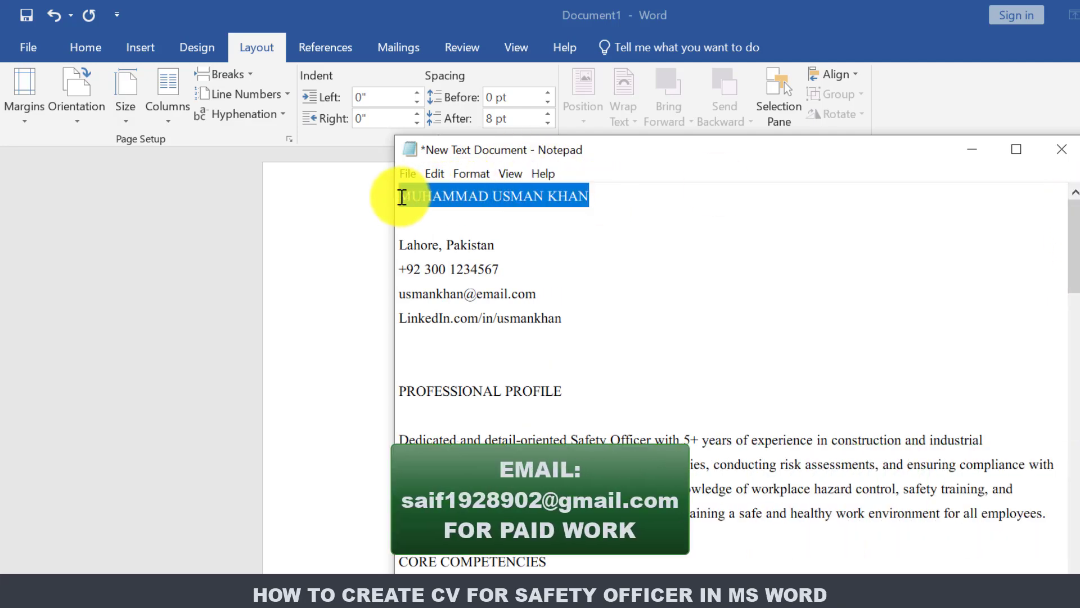
click(972, 150)
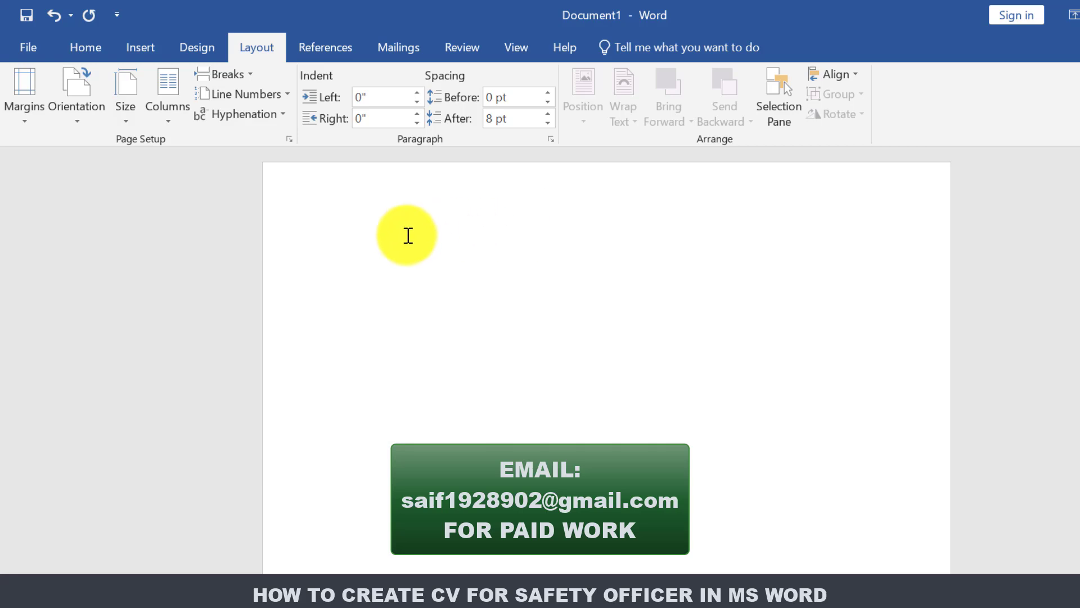
key(ctrl+v)
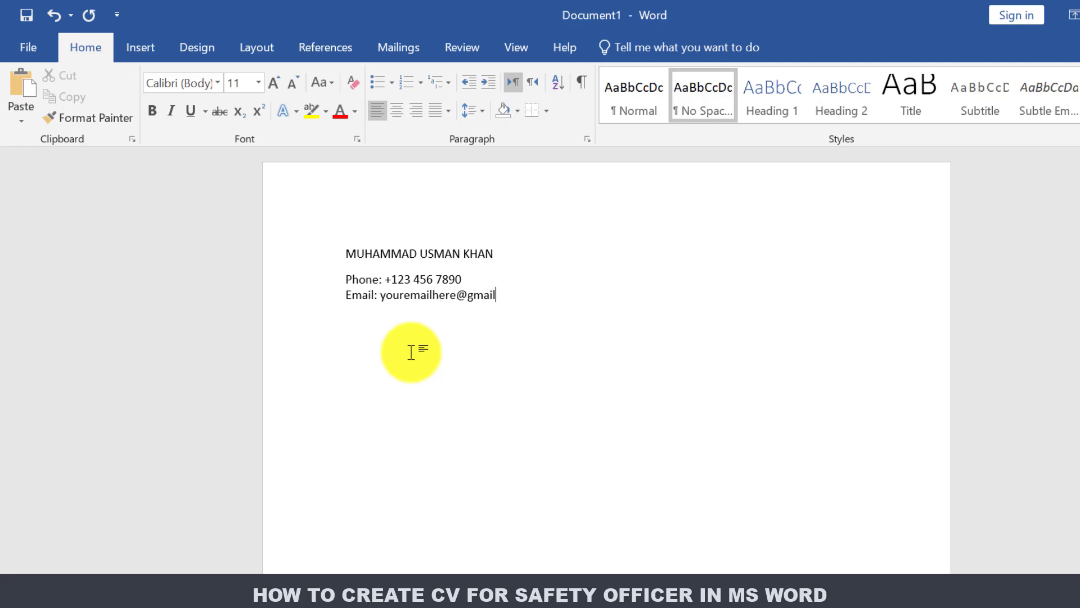
- Complete the e-mail line with its ".com" ending and add an "Address:" line giving the applicant's city and country
click(499, 301)
key(BackSpace)
text(.com)
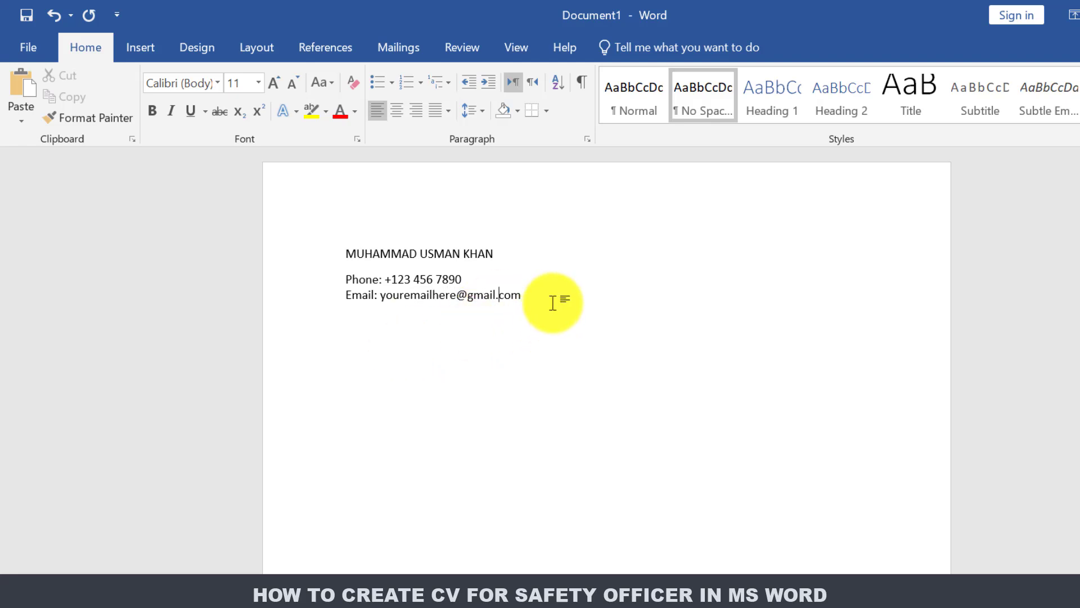
click(553, 303)
key(Return)
text(Address)
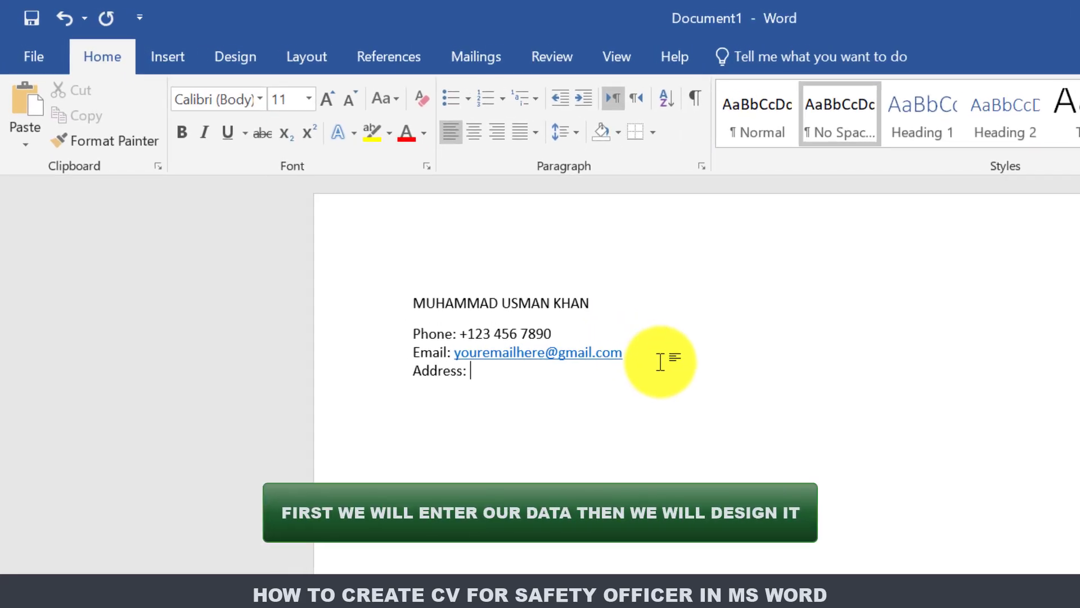
text(: Lahore, Pakistan)
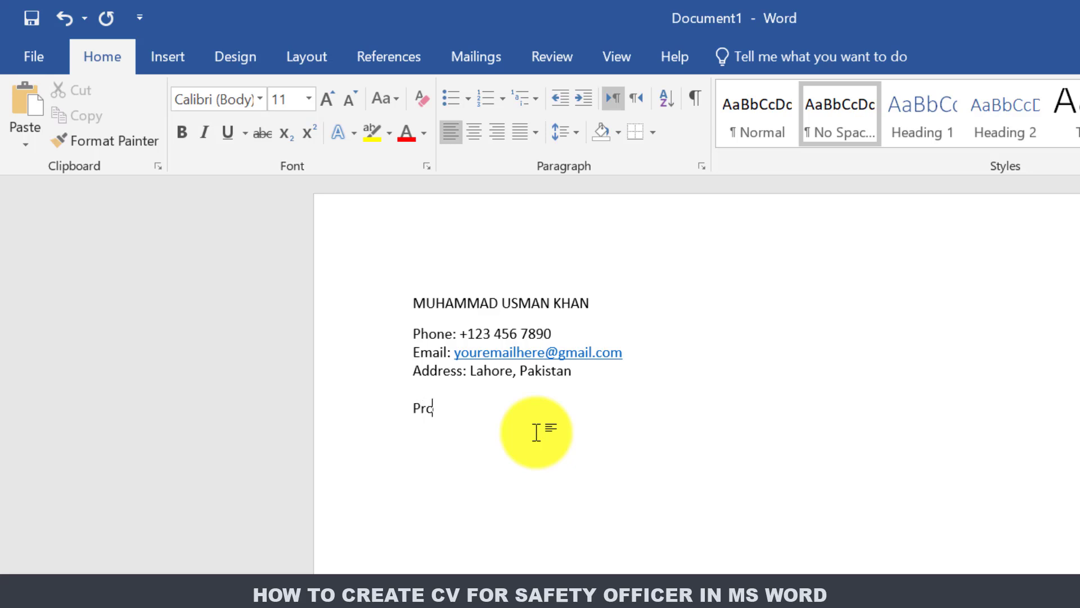
- Add a "Profile" heading and paste the professional profile paragraph from Notepad under it, separated by a blank line
text(file)
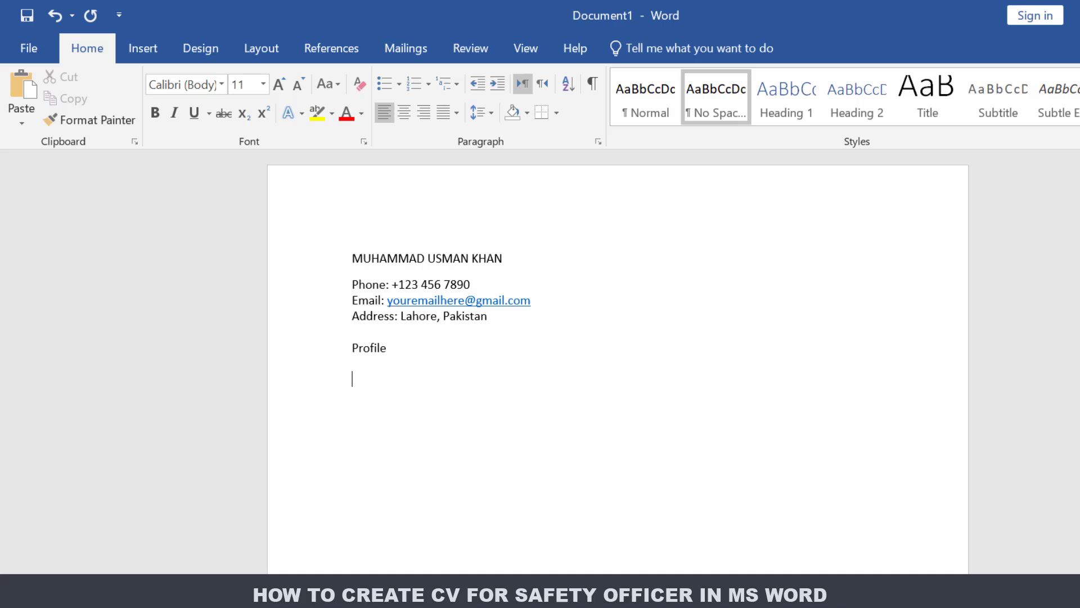
key(alt+Tab)
click(533, 401)
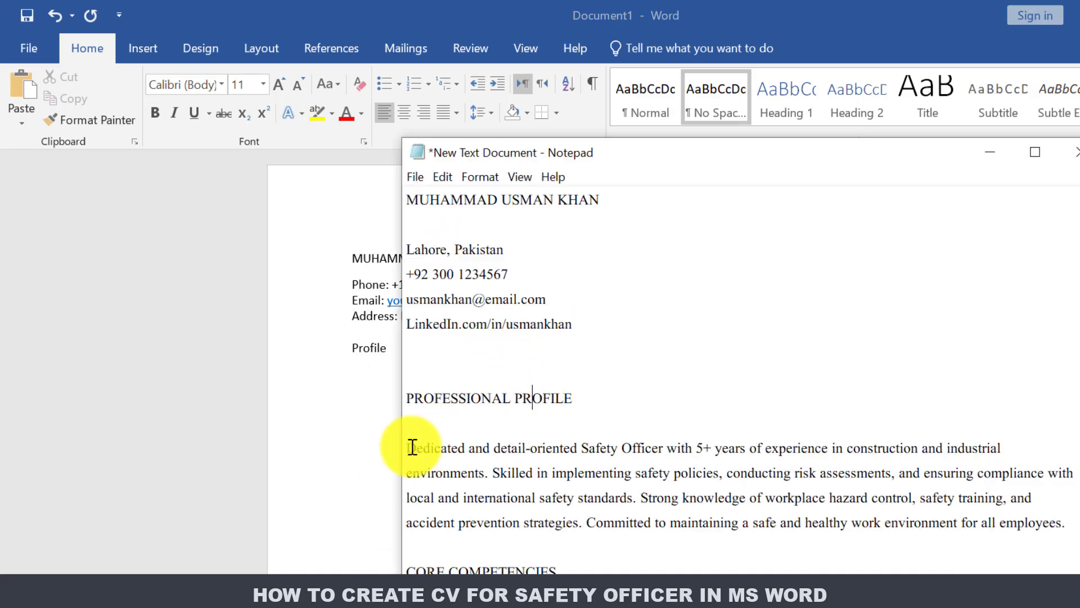
drag(412, 448, 1061, 526)
right_click(809, 478)
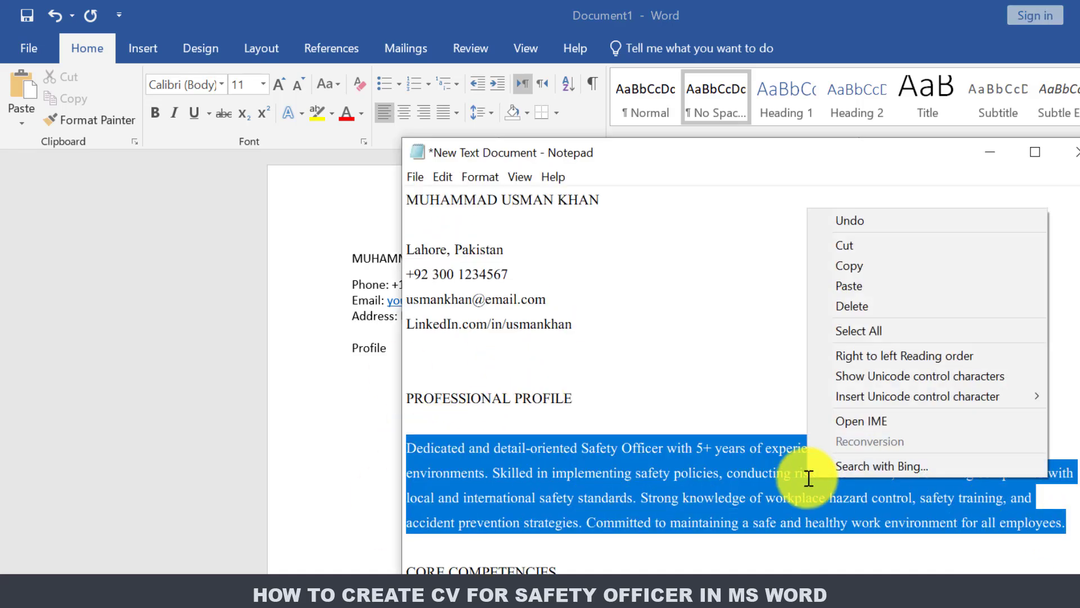
click(849, 265)
click(350, 373)
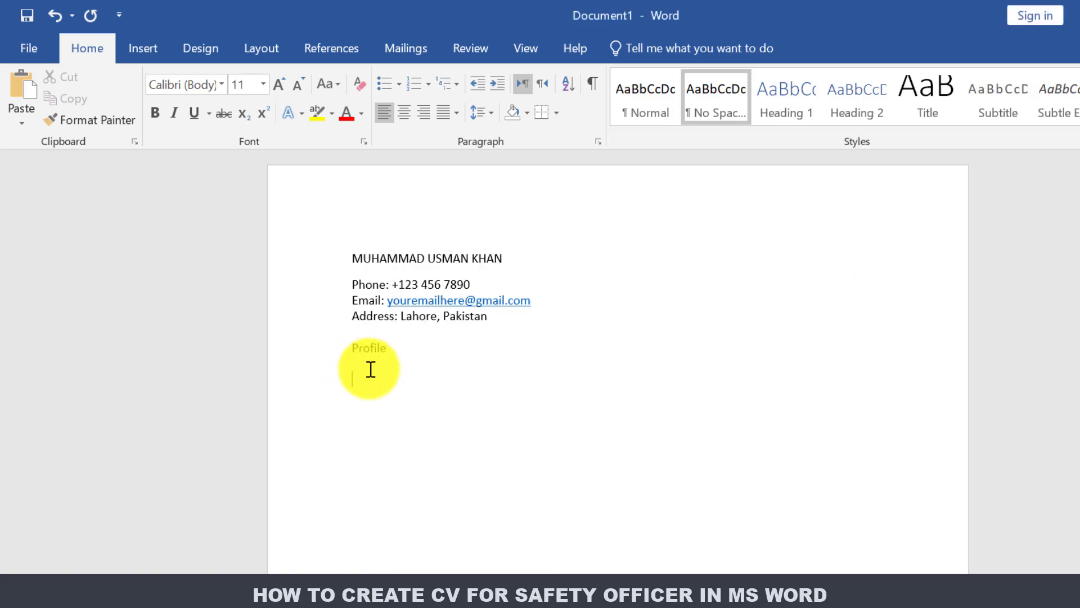
right_click(371, 369)
click(415, 451)
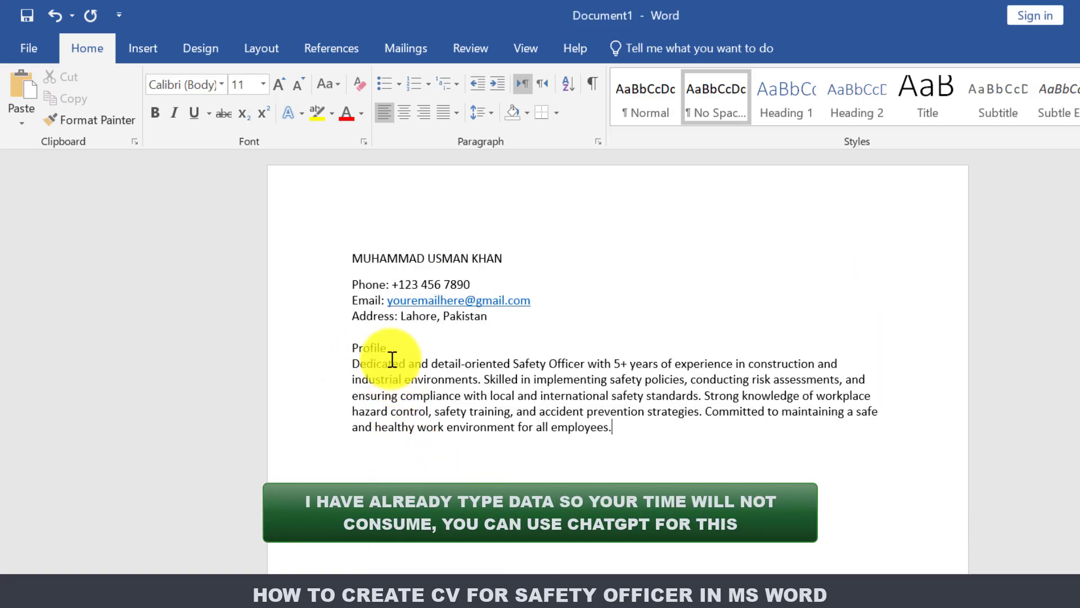
key(Return)
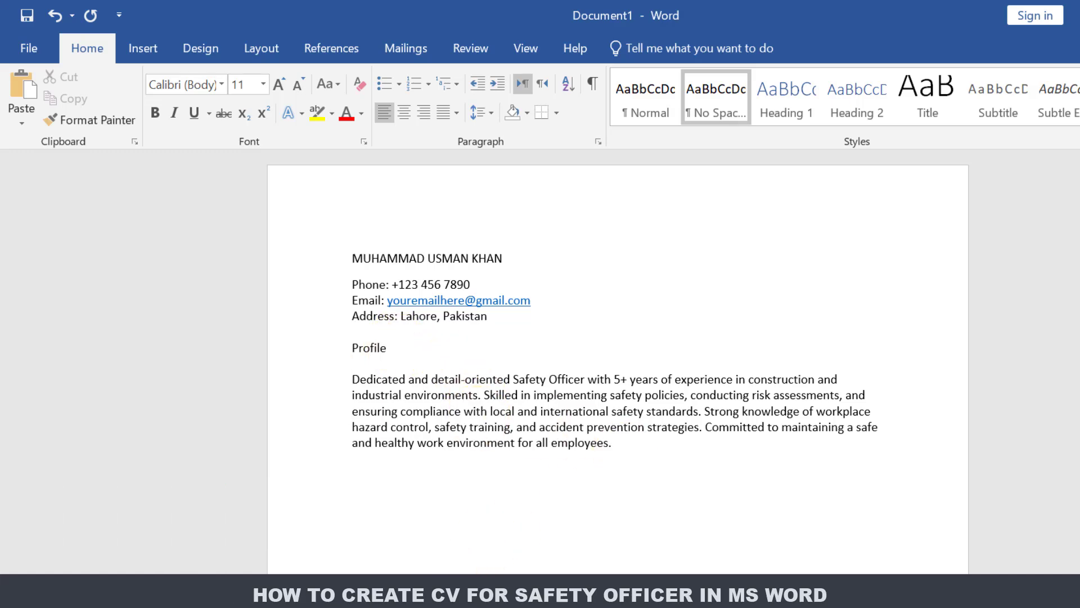
- Copy the Education and Certifications sections from Notepad and paste them below the profile paragraph in Word
key(alt+Tab)
scroll(1078, 292, down, 1)
scroll(1069, 338, down, 12)
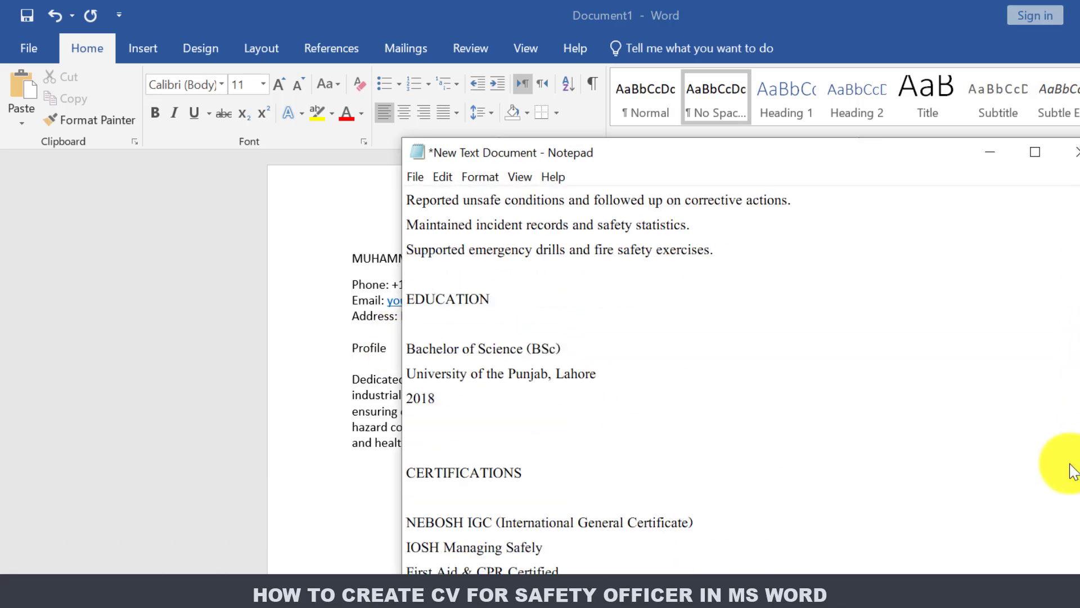
drag(406, 299, 493, 542)
right_click(493, 541)
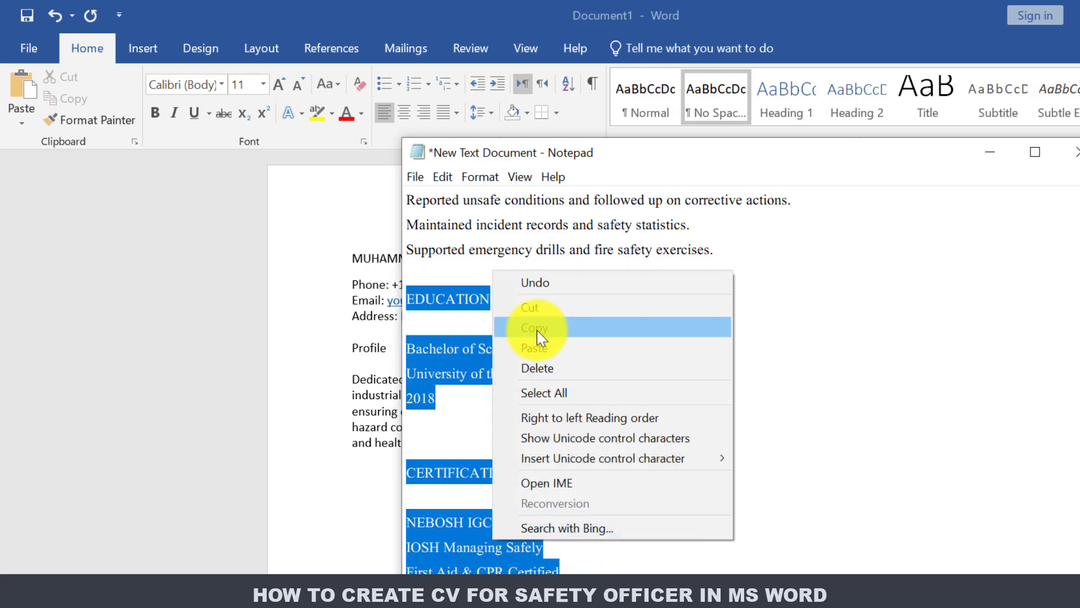
click(535, 329)
click(369, 486)
key(ctrl+v)
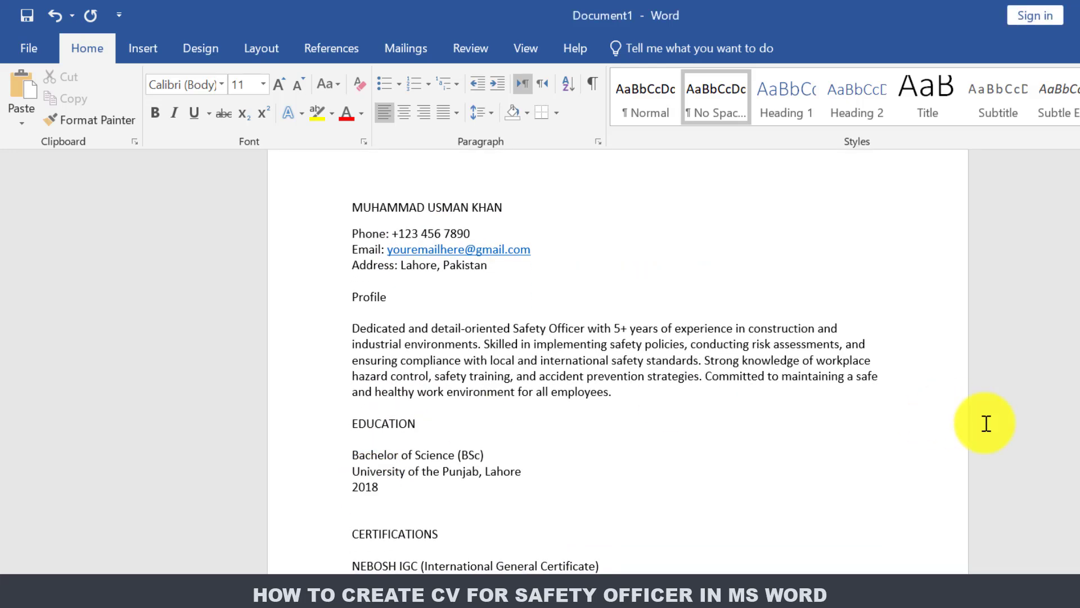
- Copy the Technical Skills section from Notepad and paste it below the certifications in Word
scroll(549, 419, down, 3)
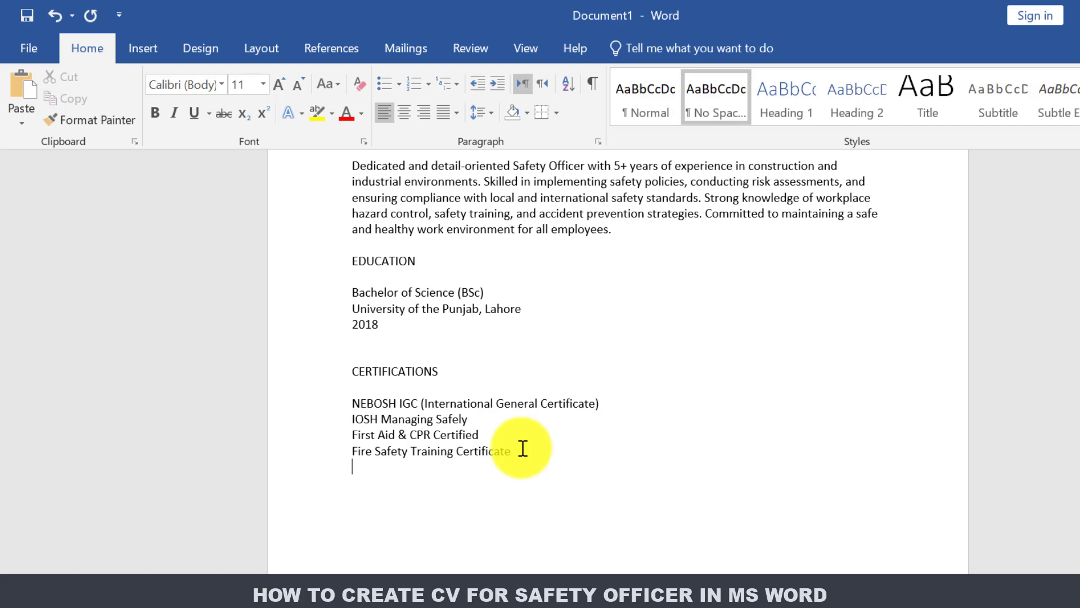
key(alt+Tab)
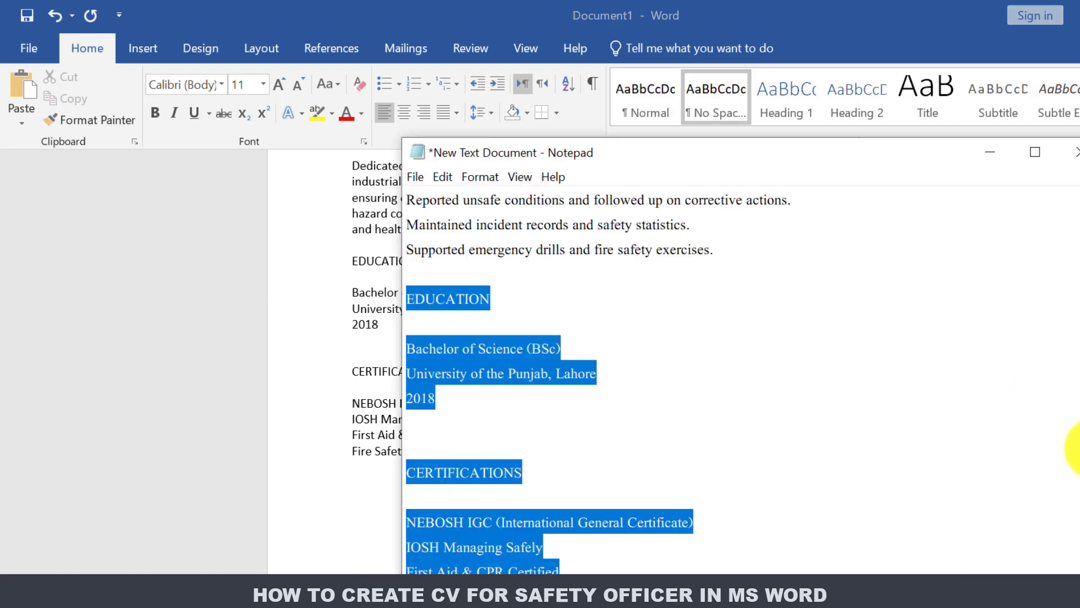
scroll(1063, 214, down, 4)
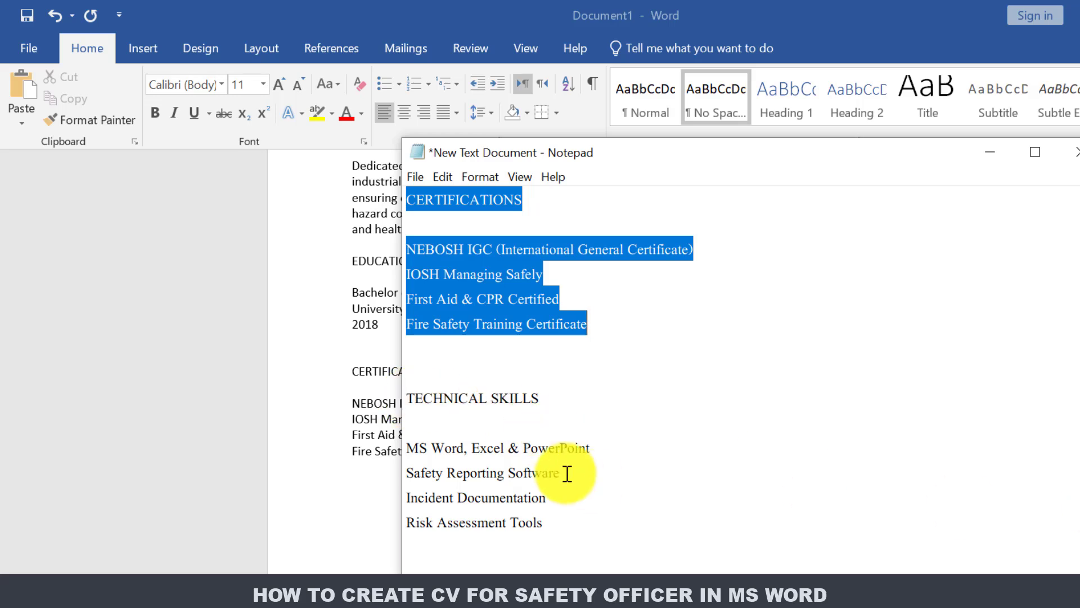
drag(416, 402, 584, 534)
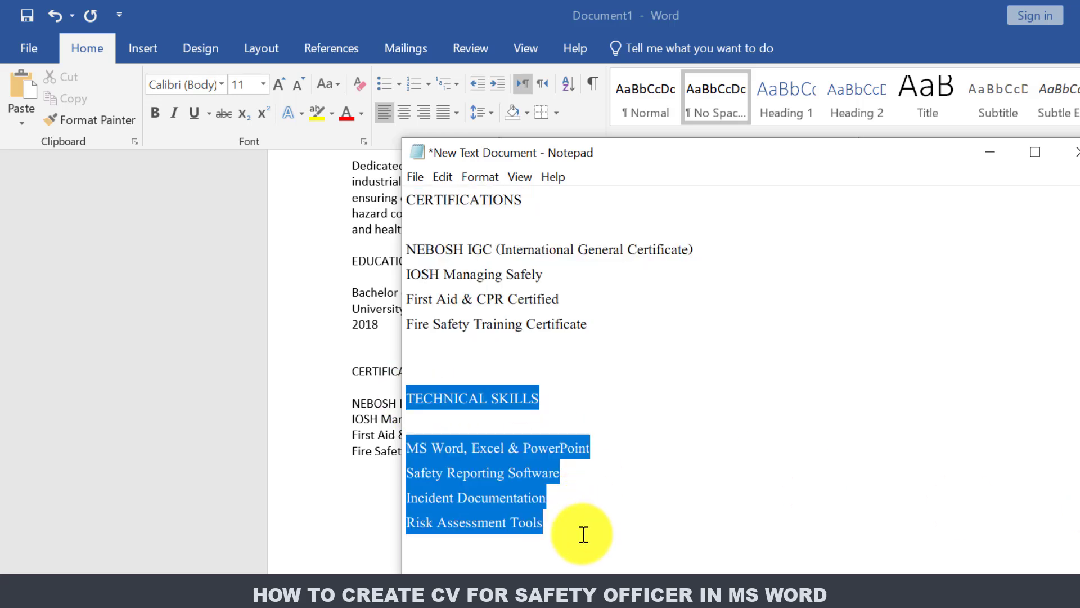
click(363, 483)
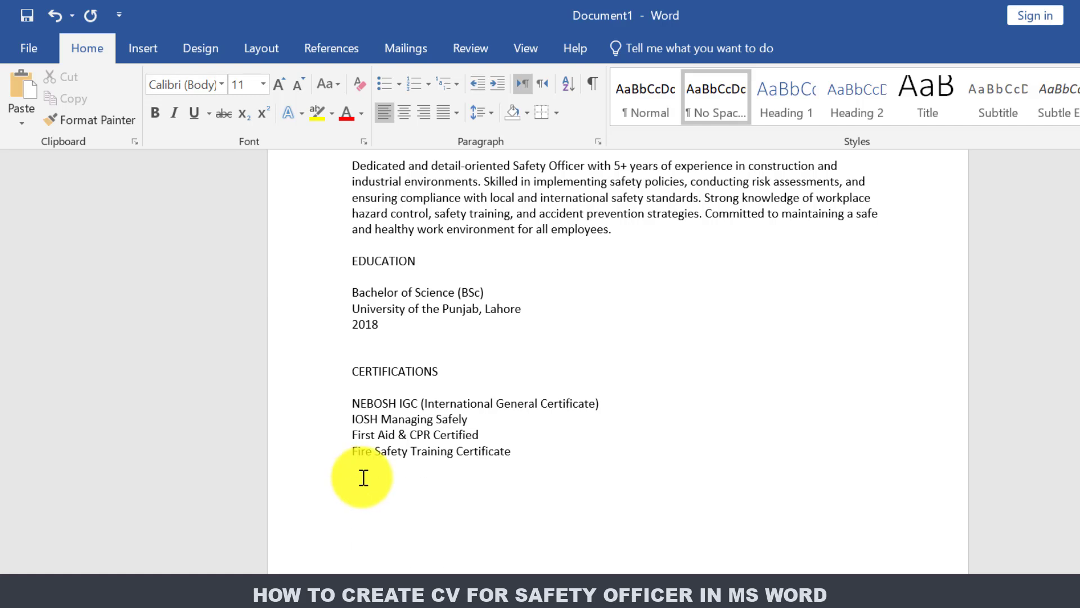
key(ctrl+v)
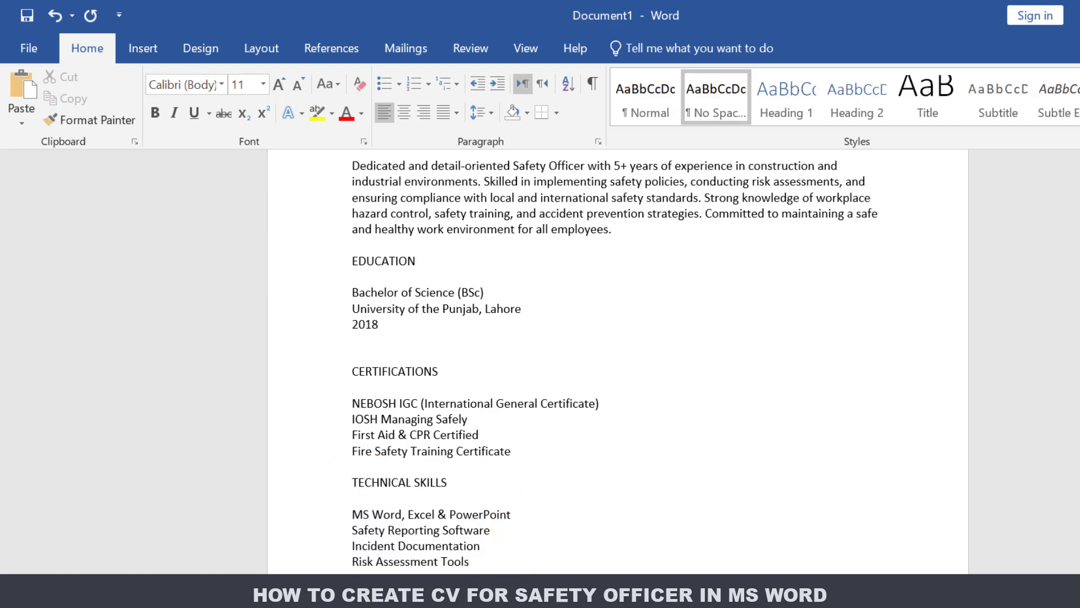
- Copy the Core Competencies section from Notepad and paste it below the technical skills in Word
scroll(513, 541, down, 3)
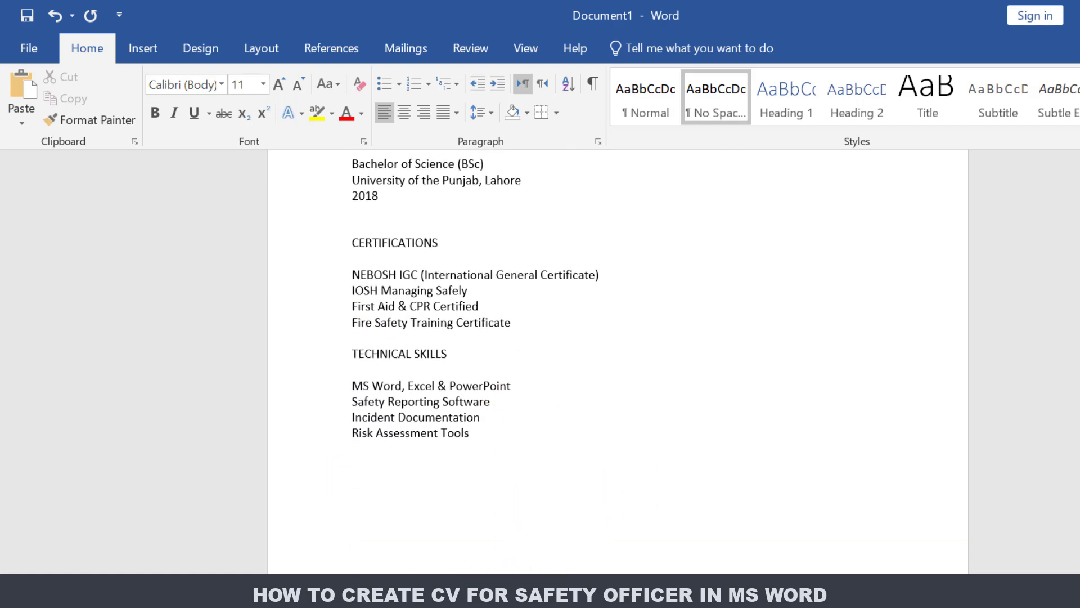
key(alt+Tab)
drag(1077, 450, 1020, 296)
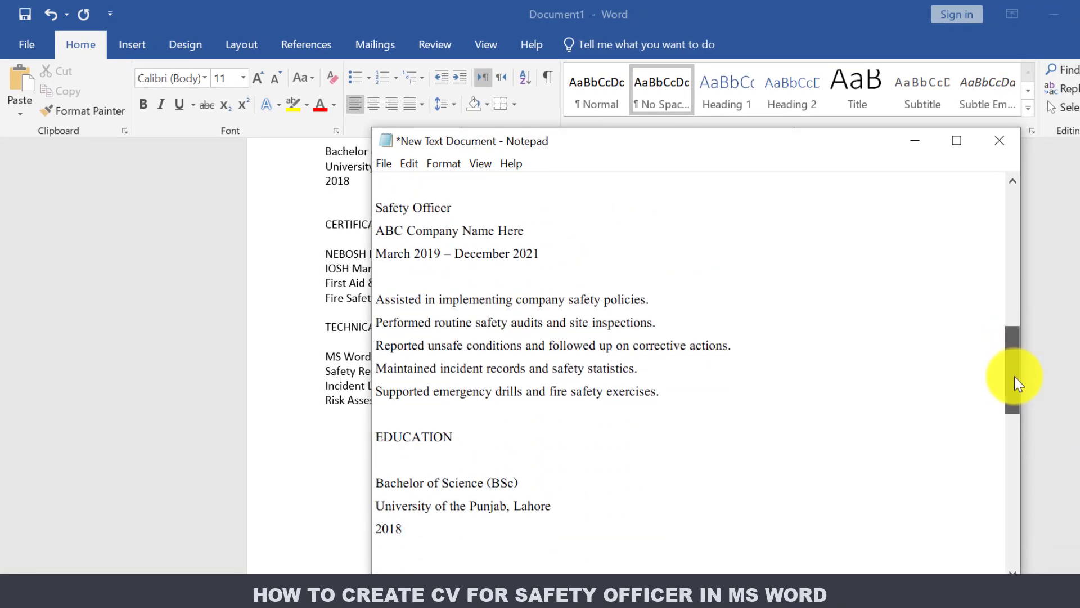
drag(376, 276, 591, 480)
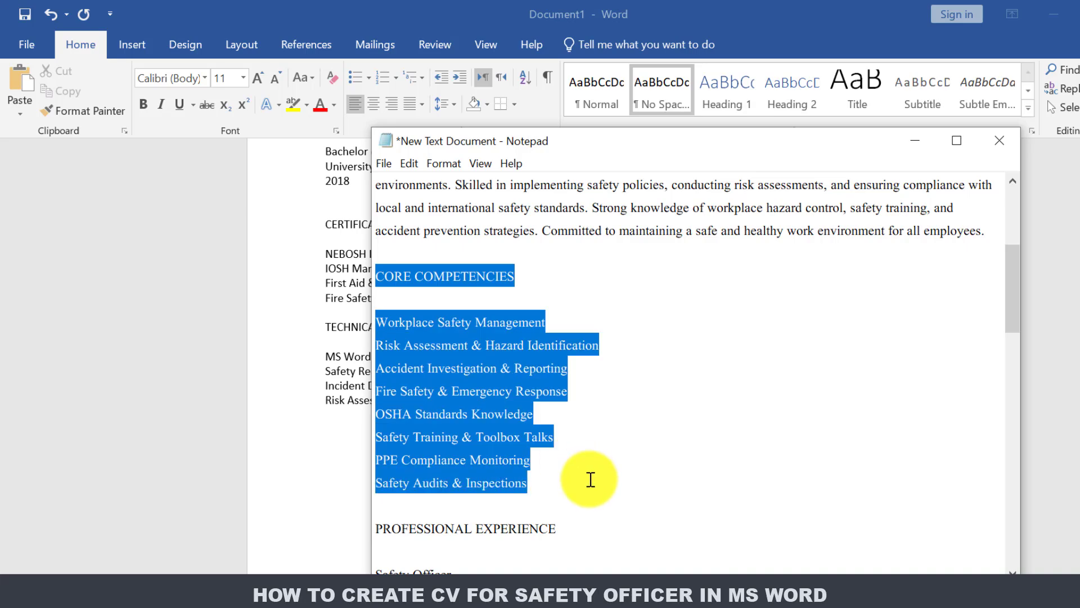
key(ctrl+c)
click(338, 431)
key(ctrl+v)
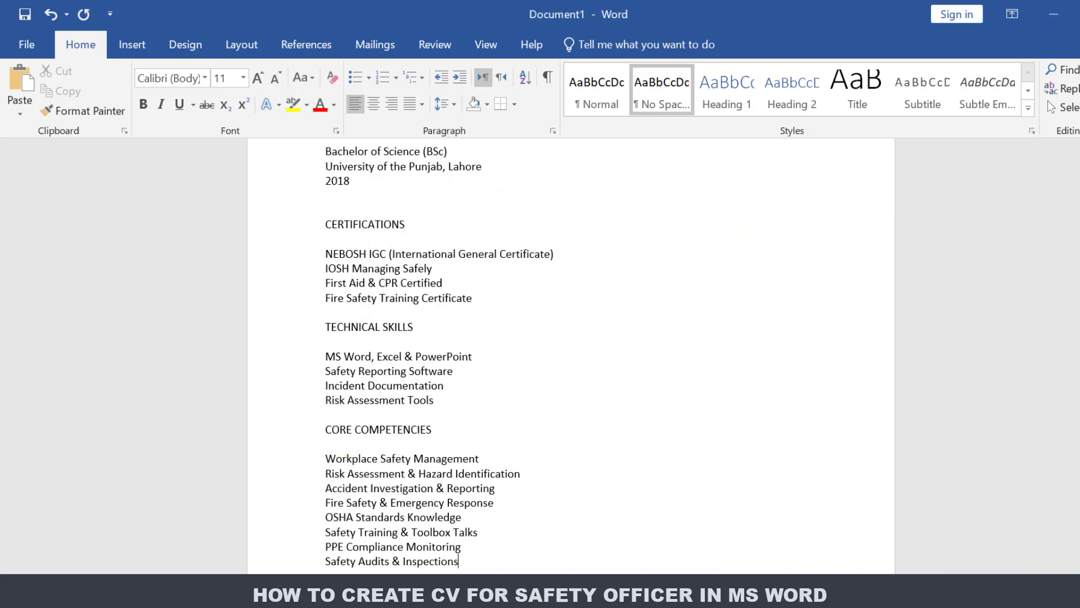
- Copy the Professional Experience section from Notepad and paste it below the core competencies in Word
scroll(506, 434, down, 4)
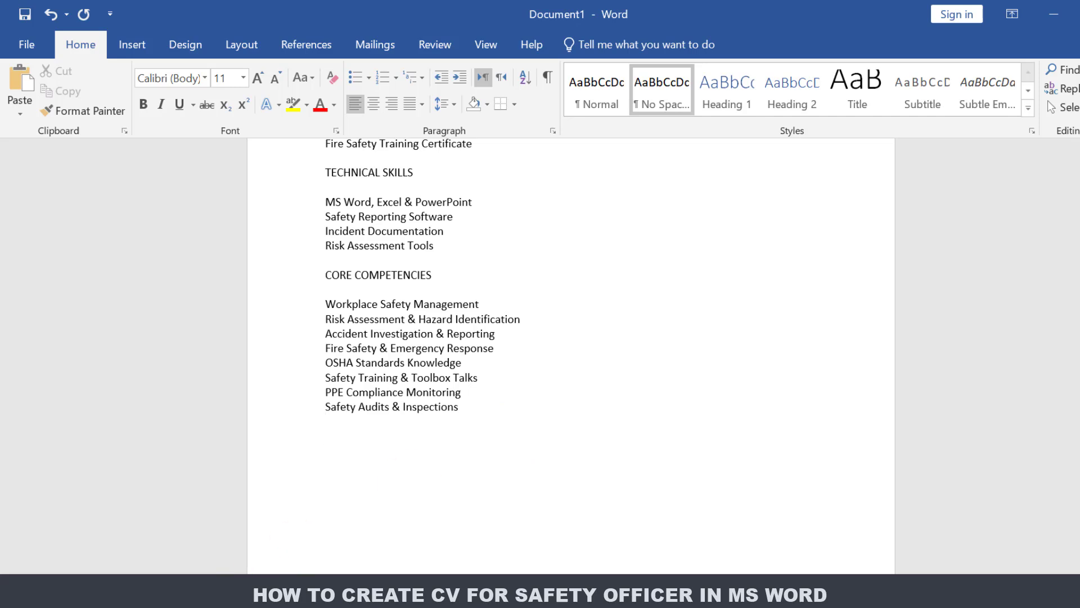
click(247, 592)
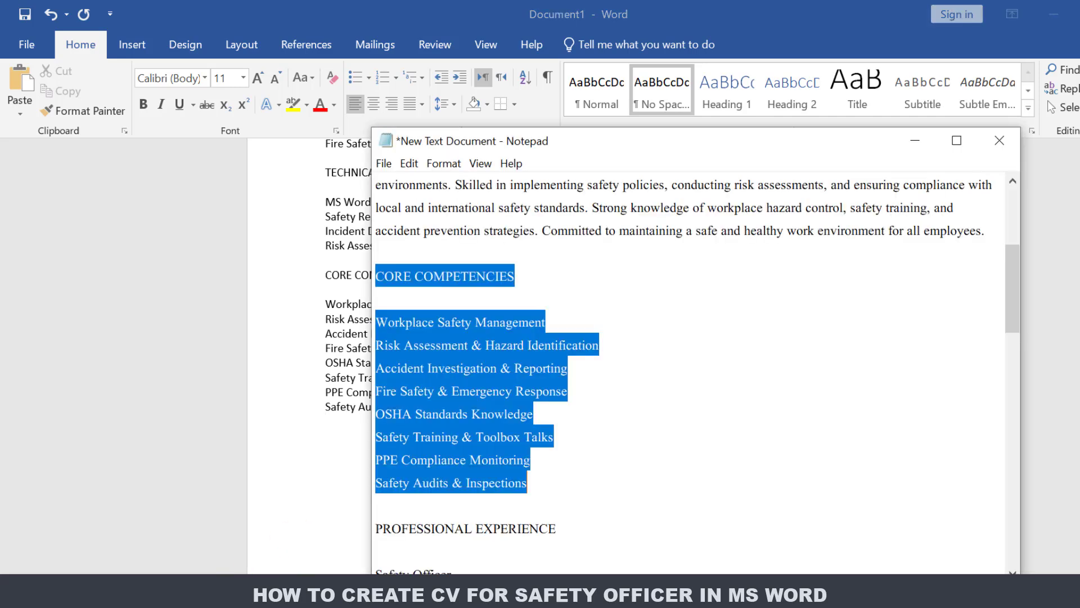
drag(999, 293, 1012, 363)
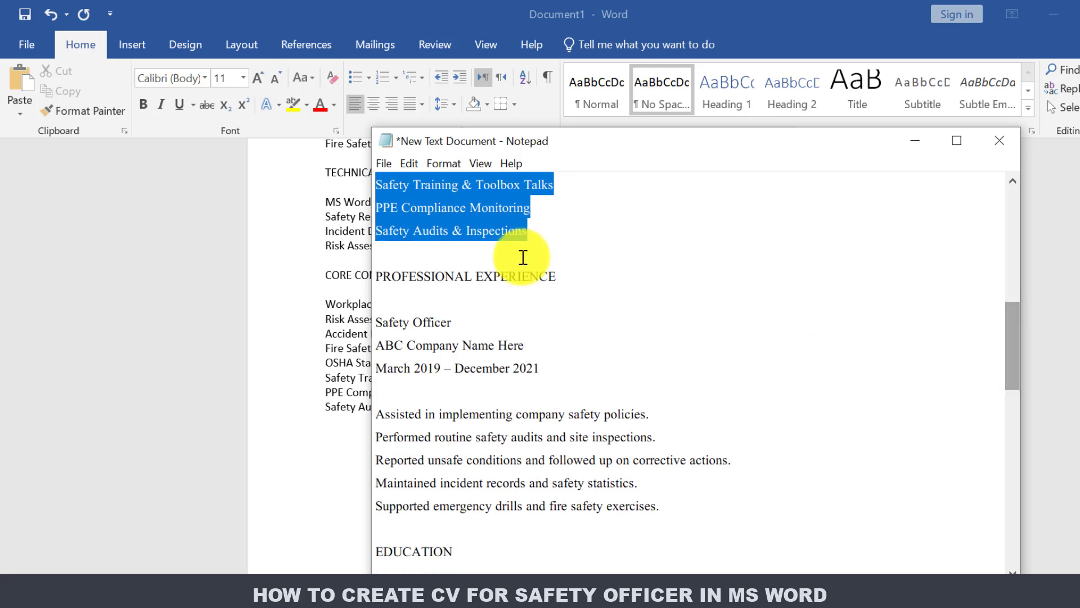
drag(386, 270, 676, 511)
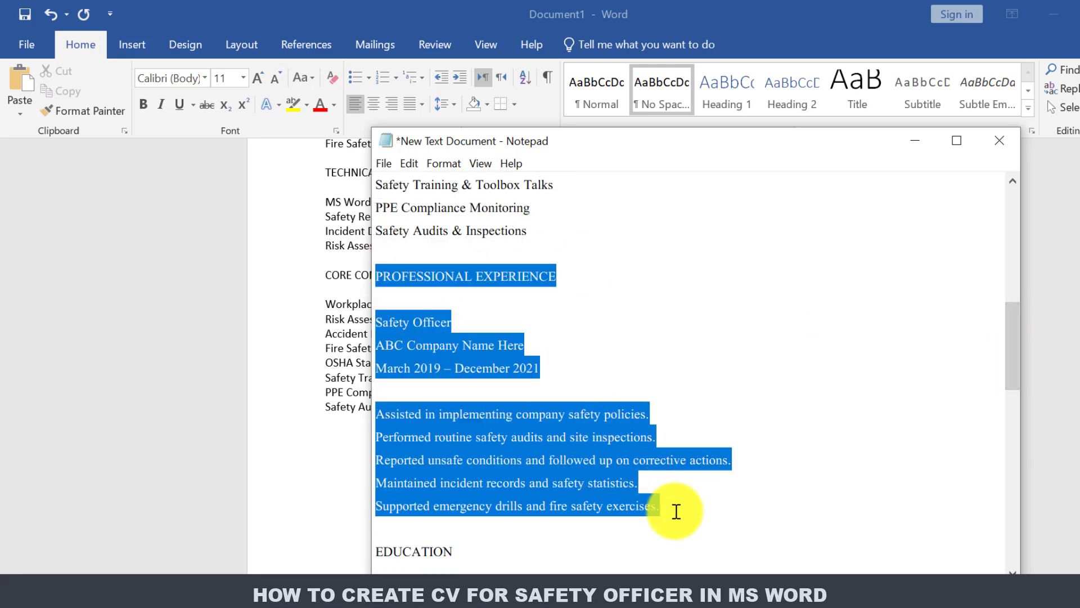
key(ctrl+c)
click(338, 427)
key(ctrl+v)
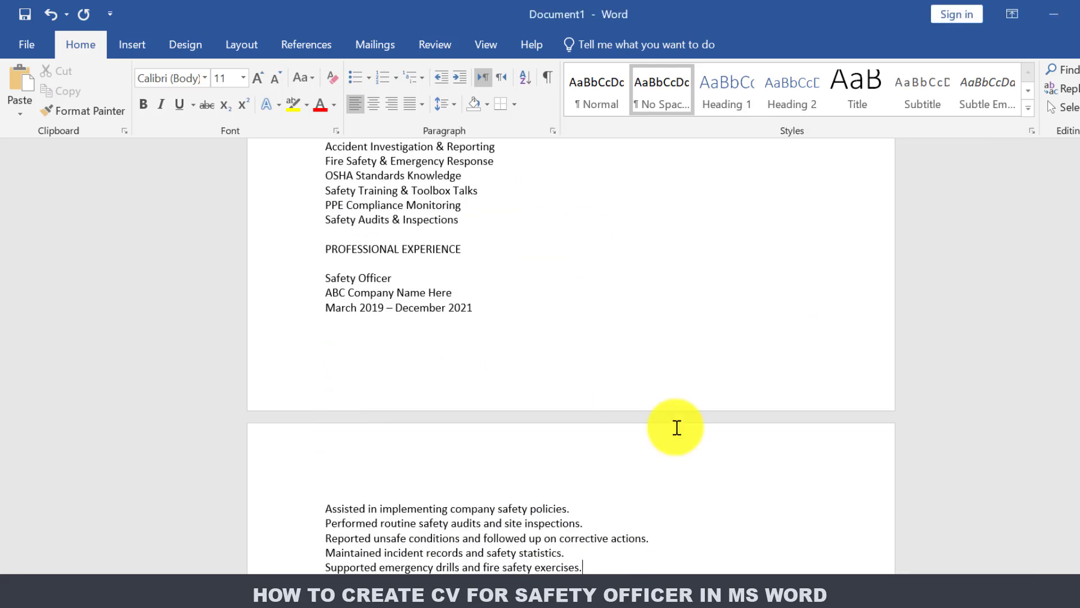
- Copy the Languages and References sections from Notepad and paste them below the professional experience in Word
scroll(651, 277, down, 7)
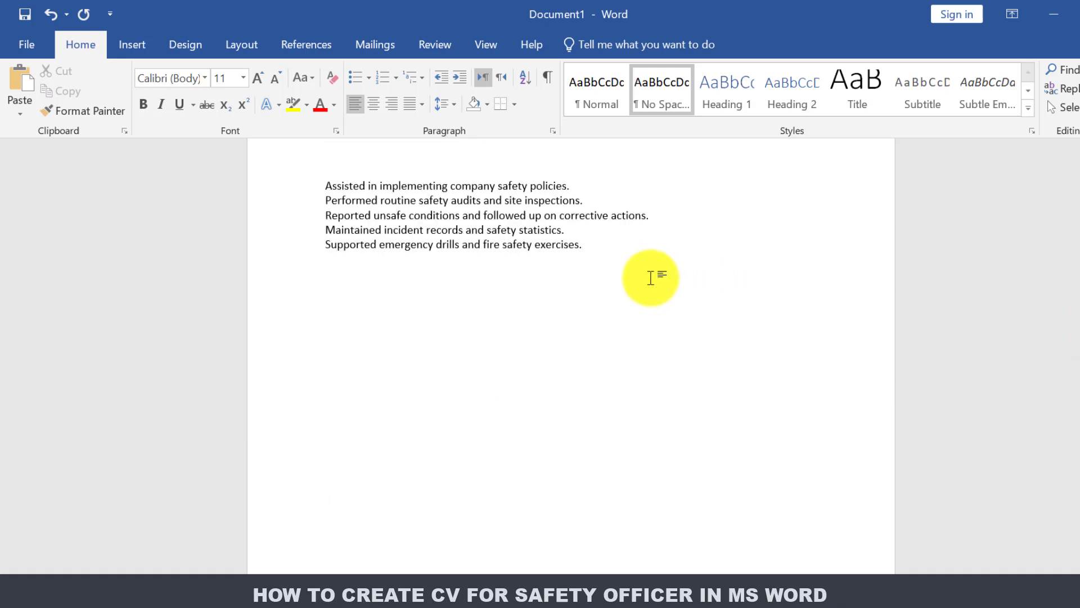
click(152, 594)
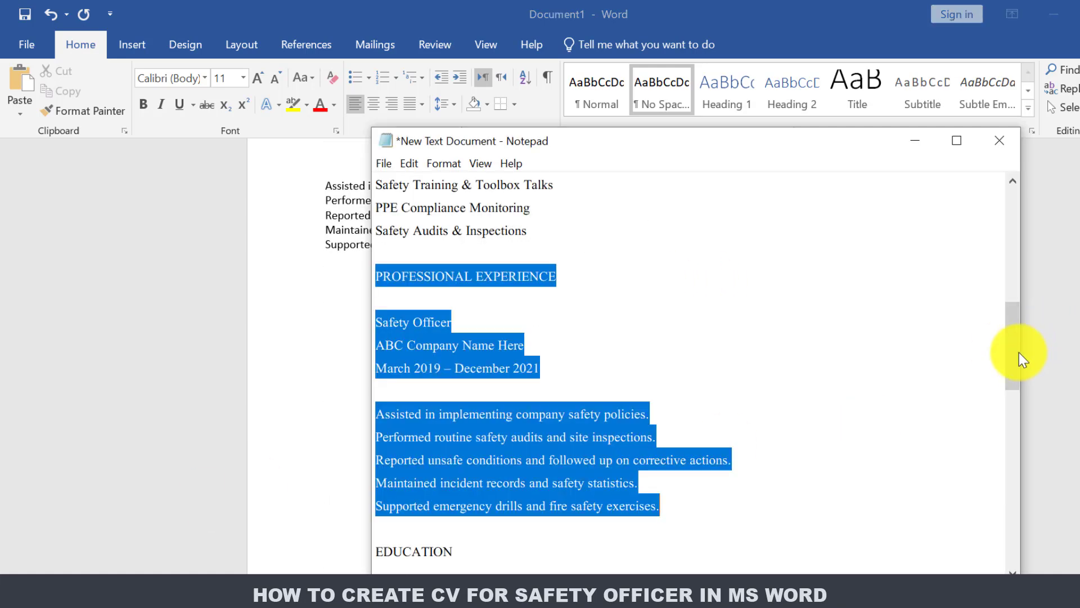
drag(1022, 363, 1007, 518)
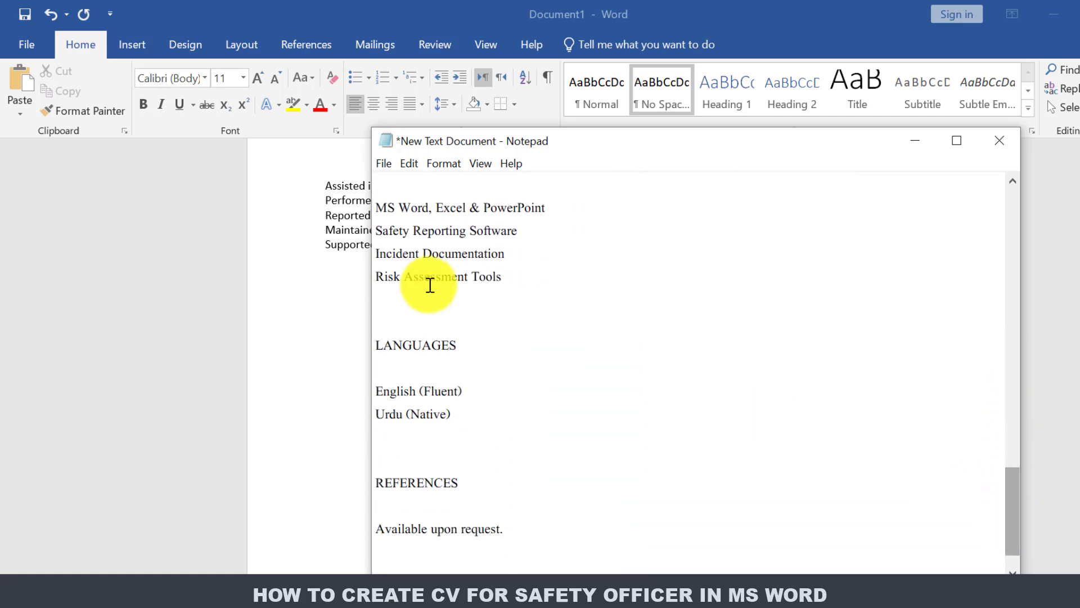
drag(375, 345, 516, 535)
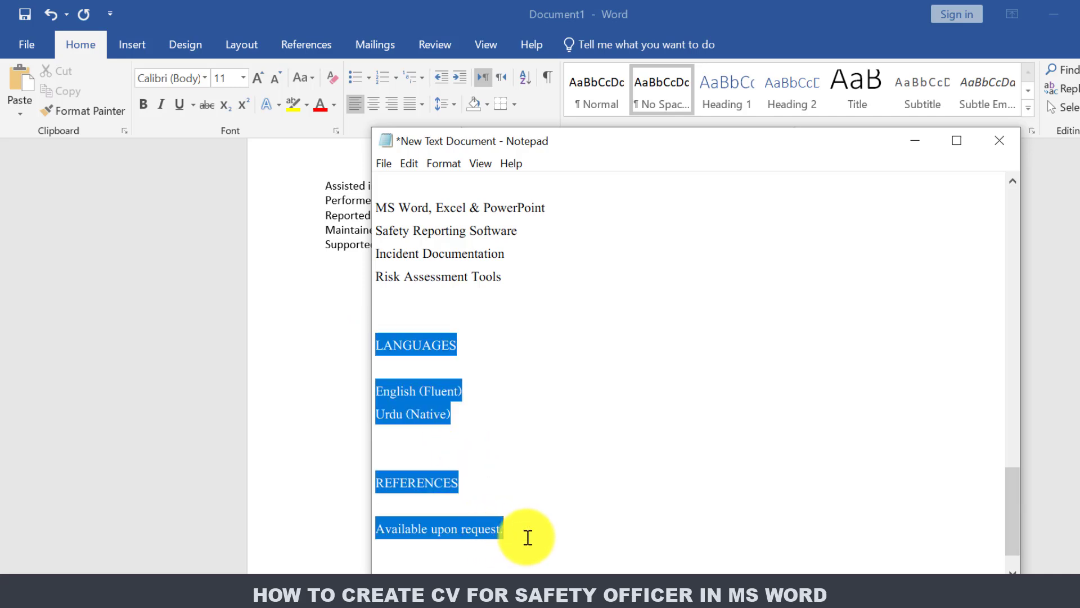
right_click(412, 412)
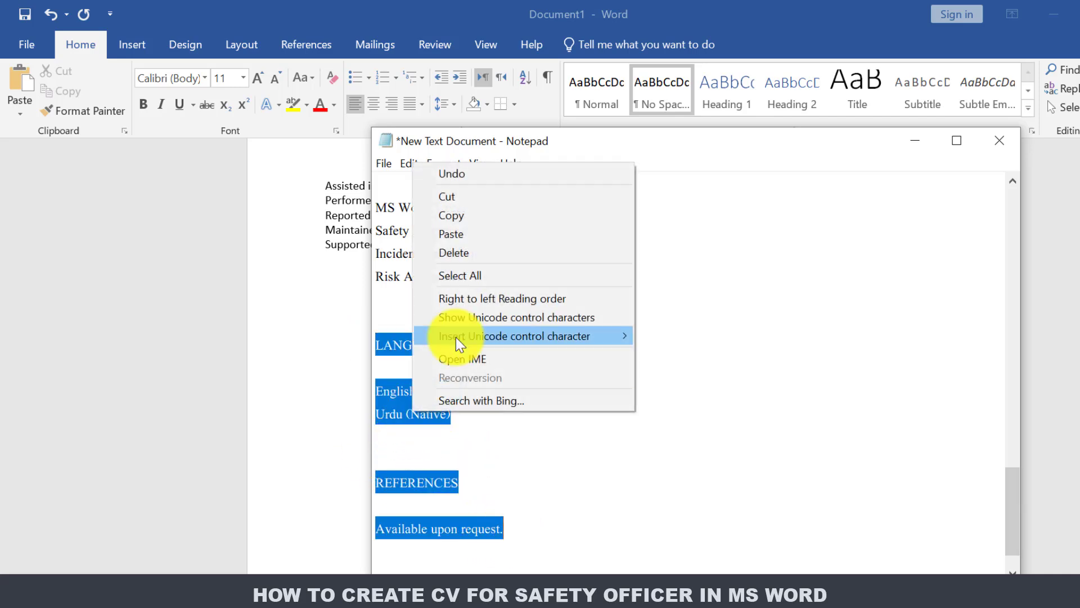
click(494, 216)
click(330, 300)
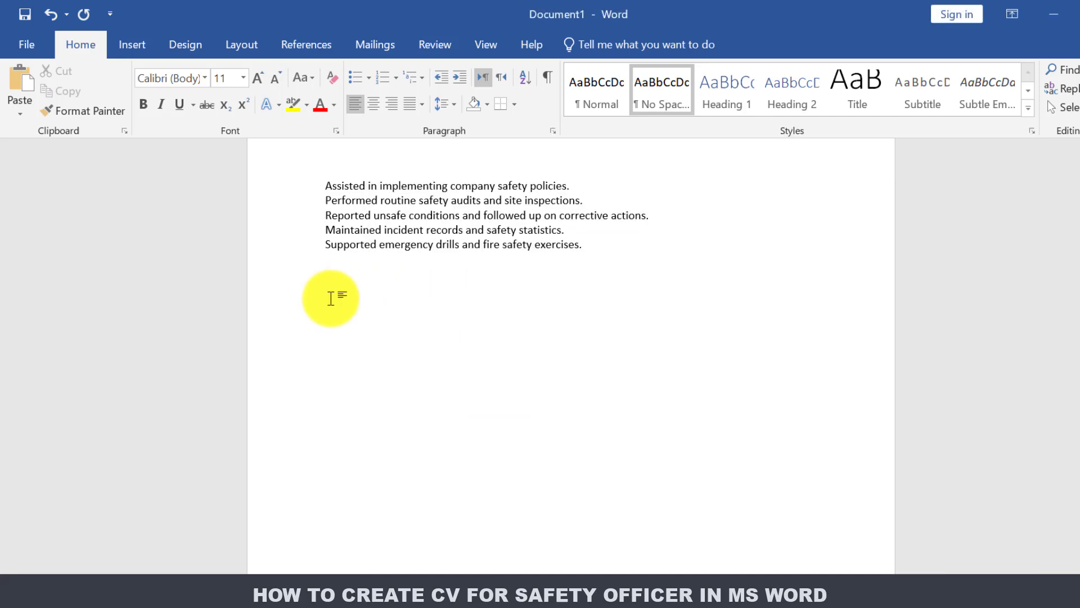
key(ctrl+v)
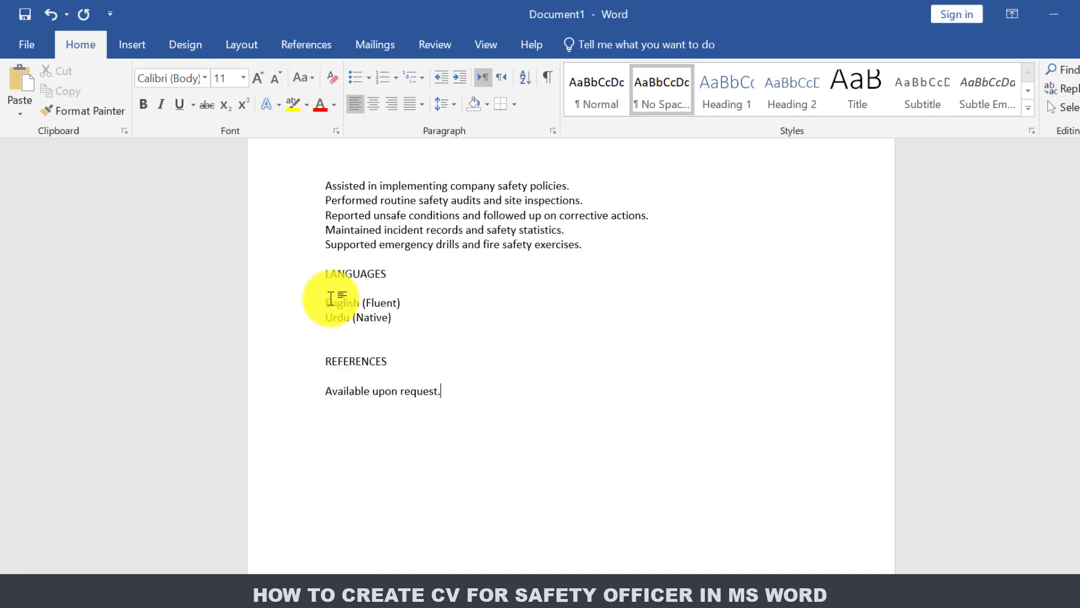
- Add a new line reading "Safety Officer" directly below the full name at the start of the CV
scroll(571, 356, up, 15)
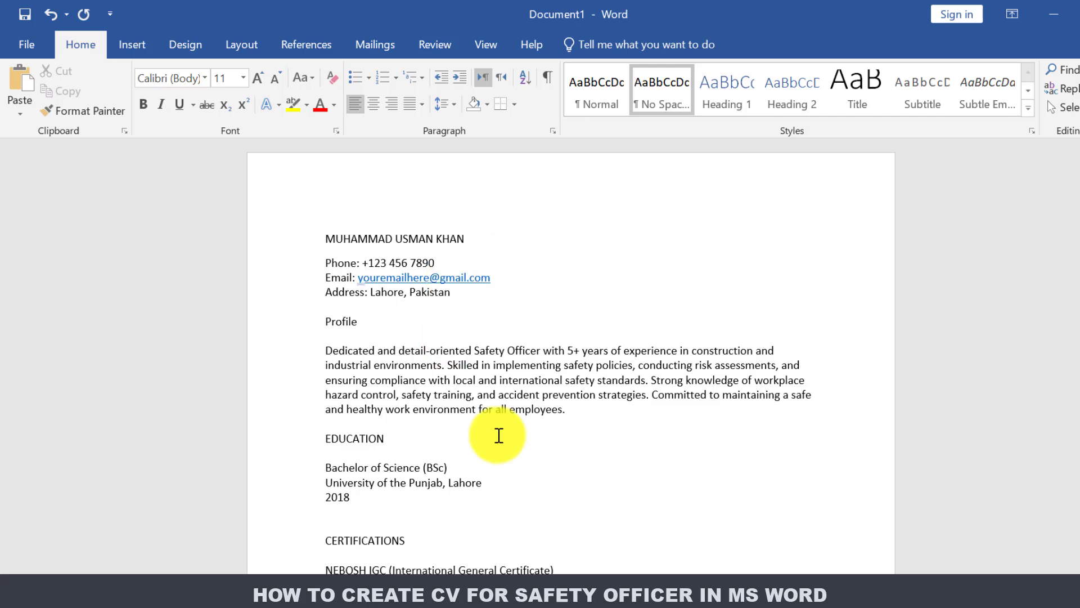
scroll(571, 356, down, 5)
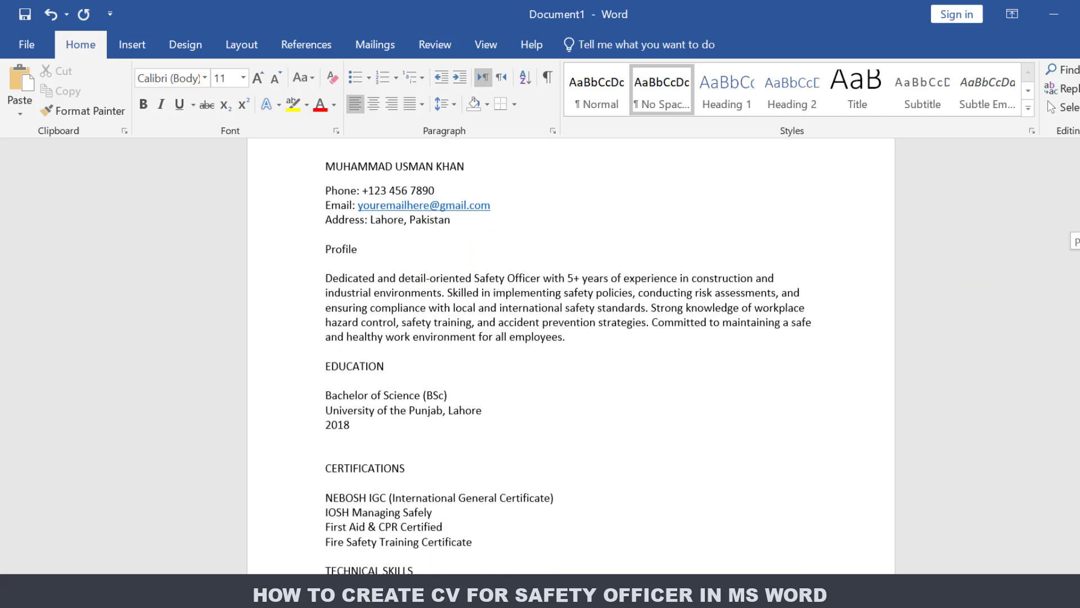
scroll(572, 356, down, 8)
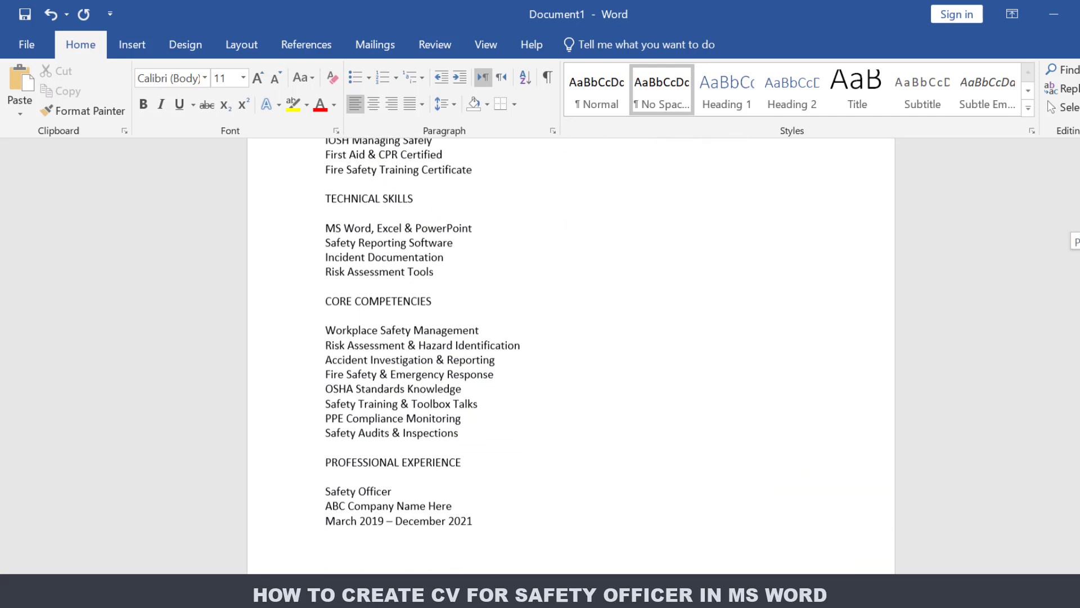
scroll(571, 357, down, 11)
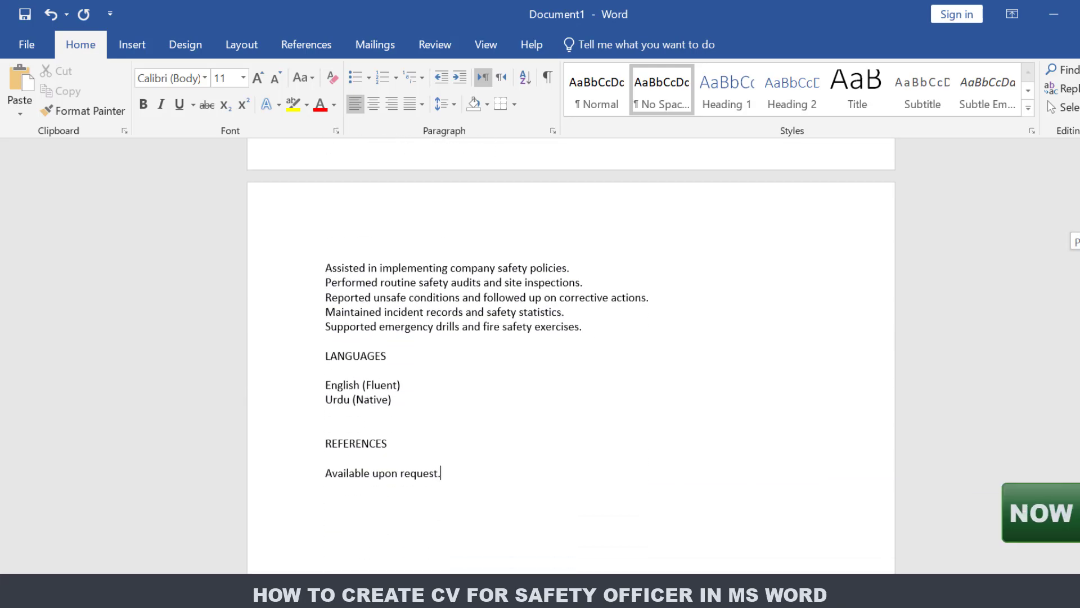
scroll(571, 356, up, 9)
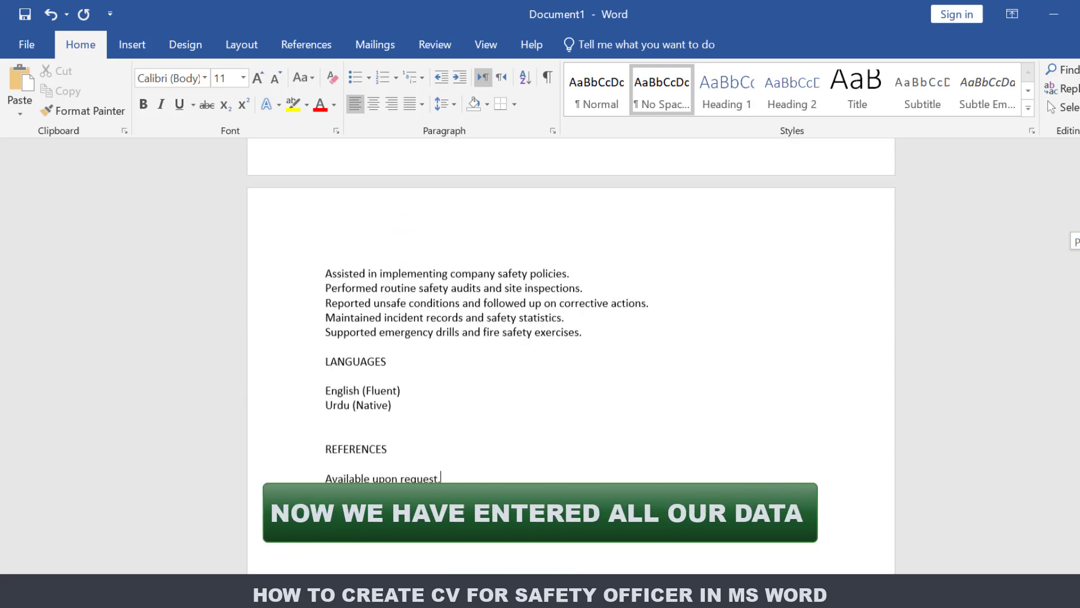
scroll(572, 357, up, 15)
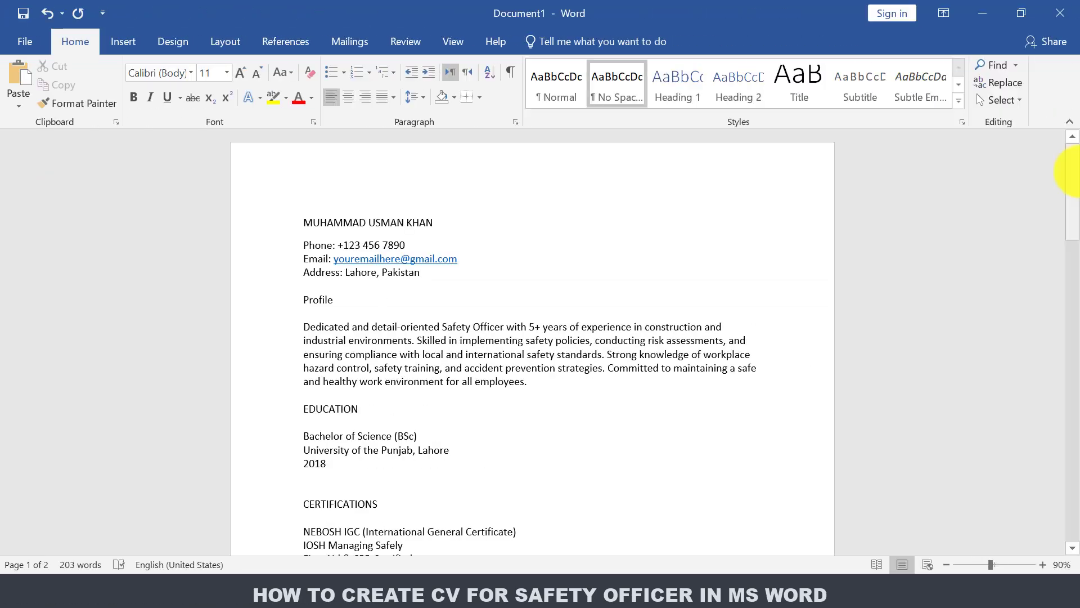
click(450, 215)
key(Return)
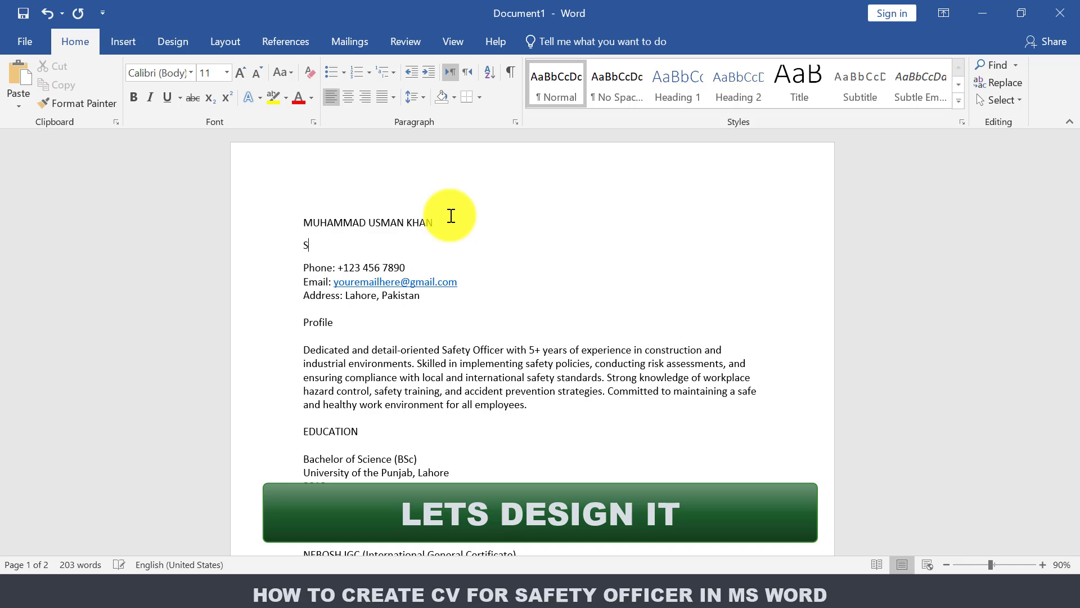
text(Safety Officer)
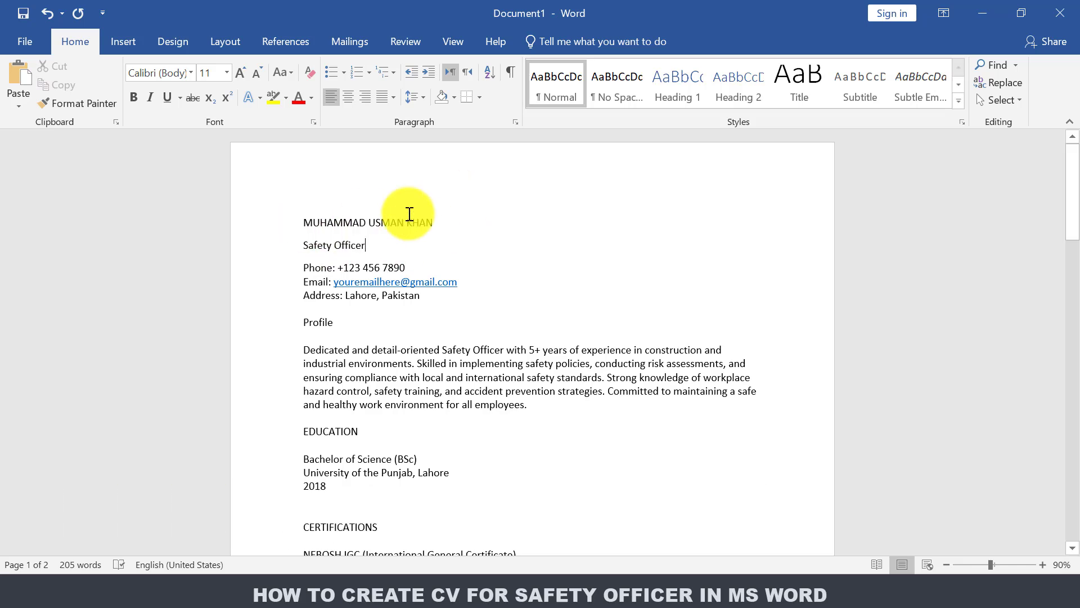
- Set the font of the entire document to Times New Roman
key(ctrl+a)
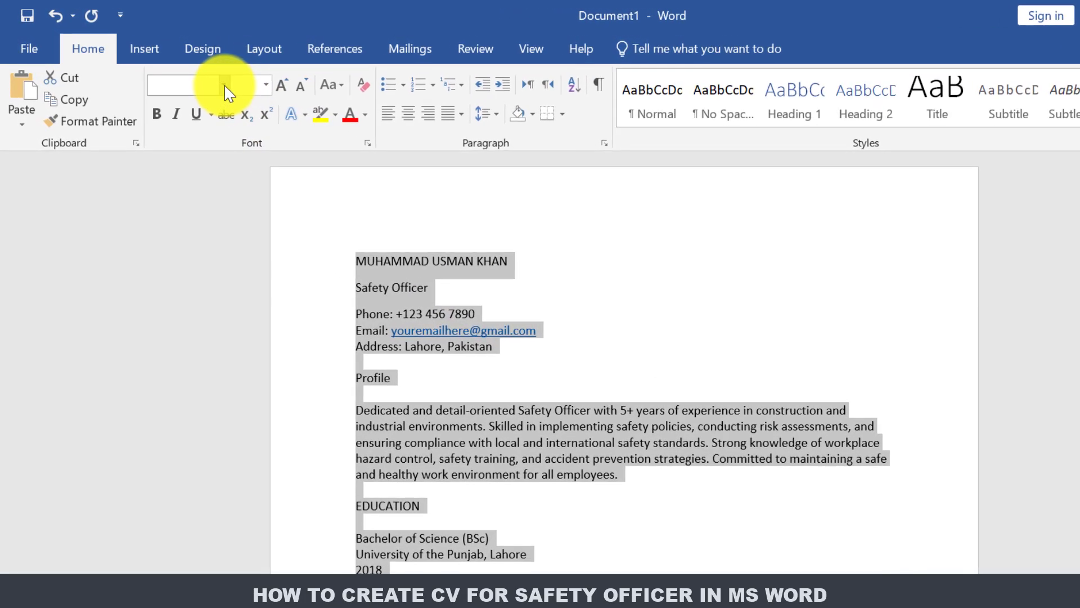
click(192, 72)
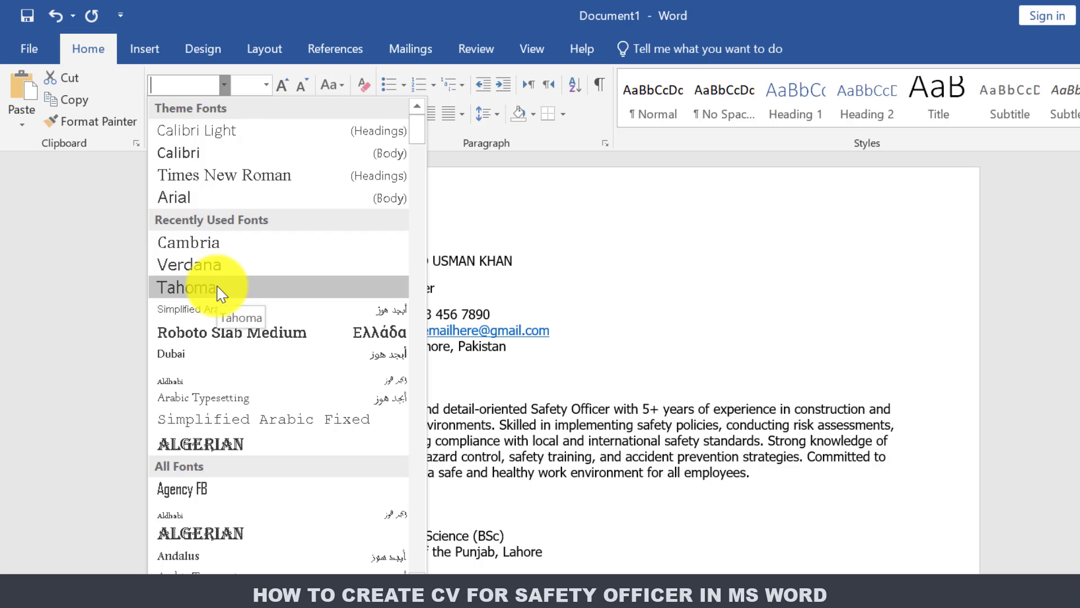
click(228, 175)
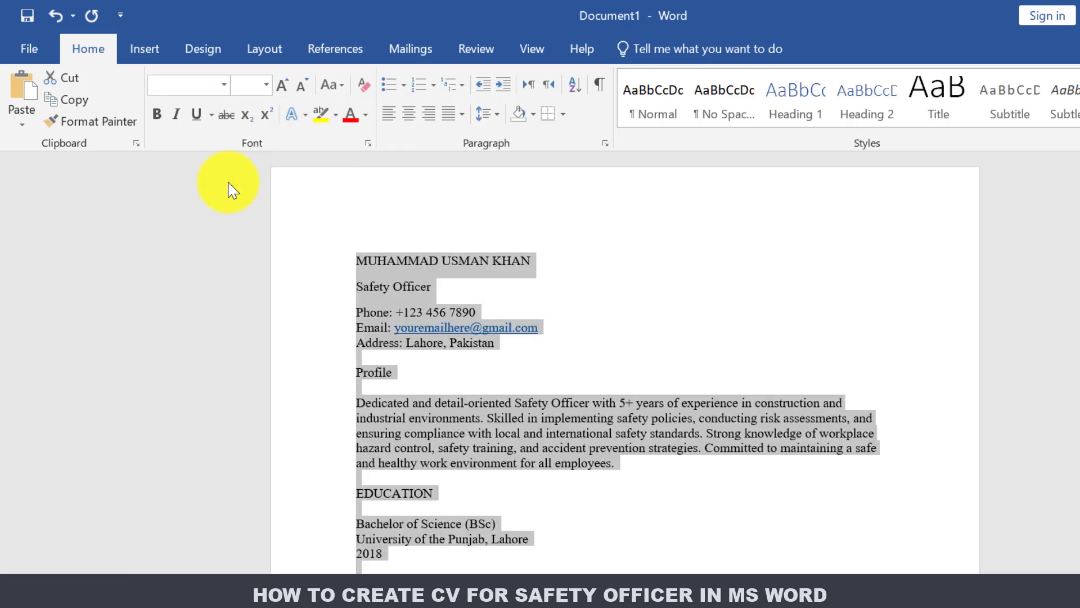
click(431, 295)
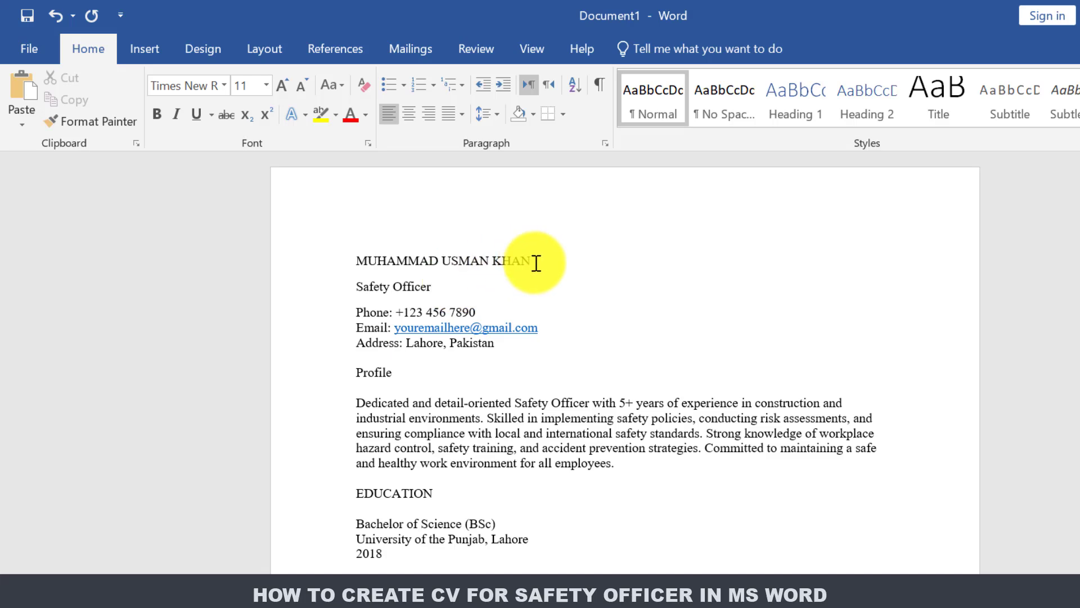
- Format the full name heading as bold with a font size of 18
drag(536, 264, 307, 262)
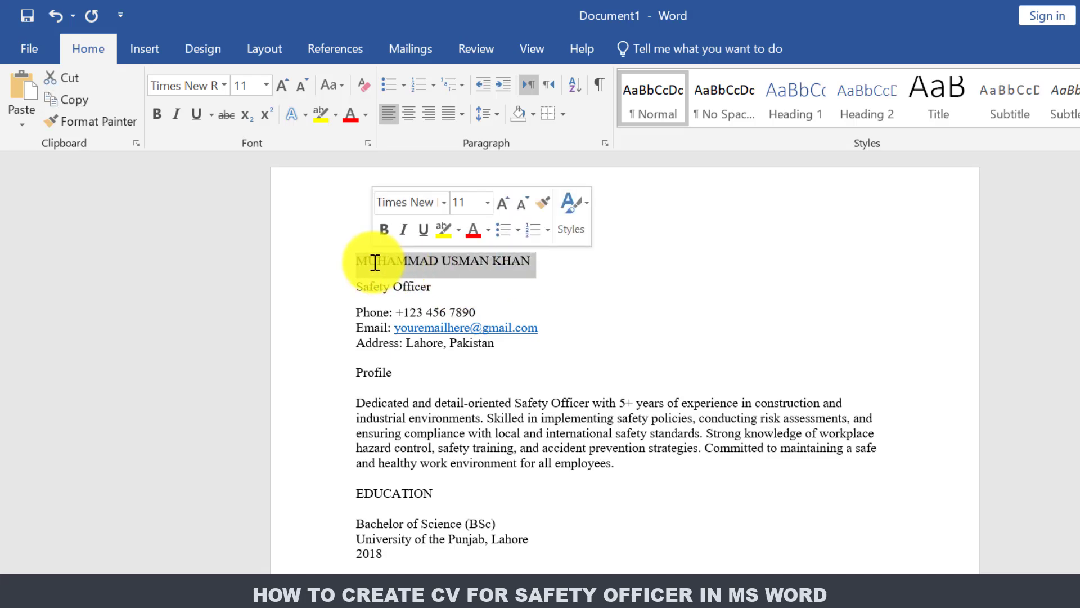
click(283, 90)
click(283, 89)
click(284, 89)
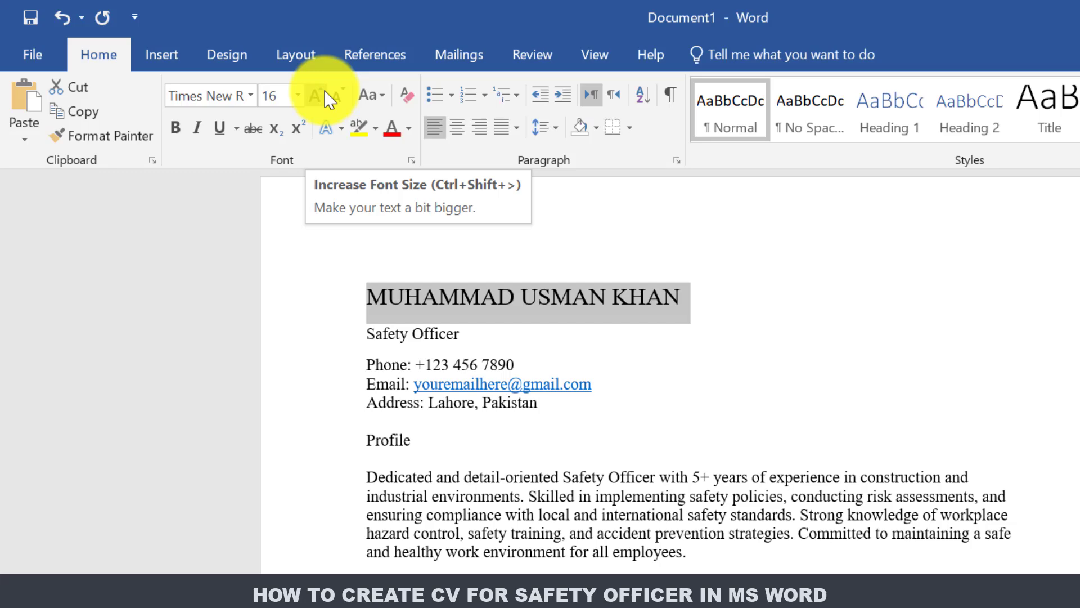
click(176, 129)
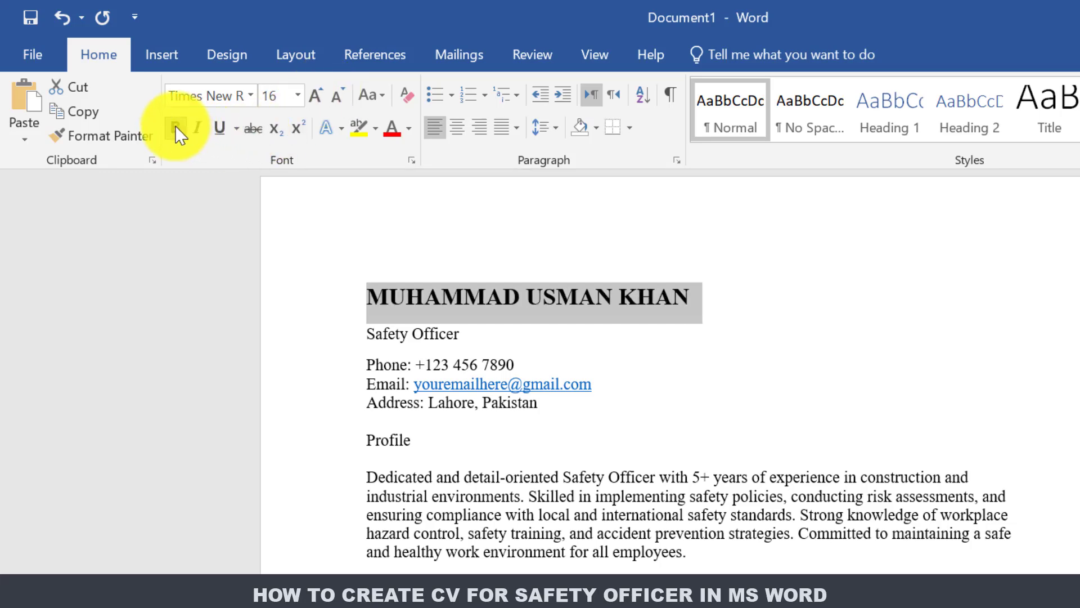
click(320, 104)
click(445, 328)
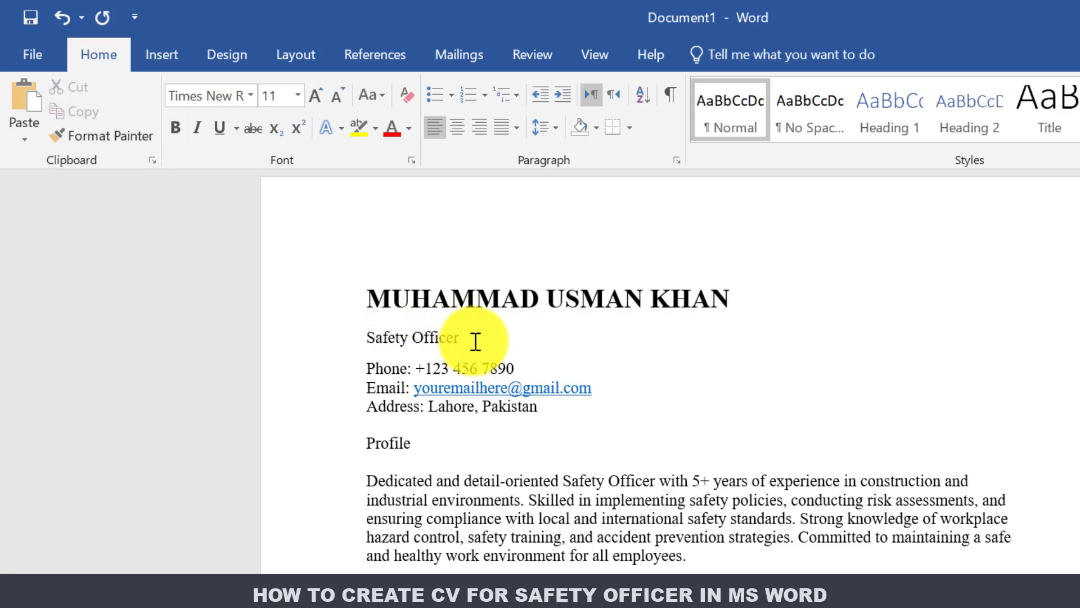
- Format the "Safety Officer" line under the name as italic with a font size of 14
drag(476, 341, 366, 335)
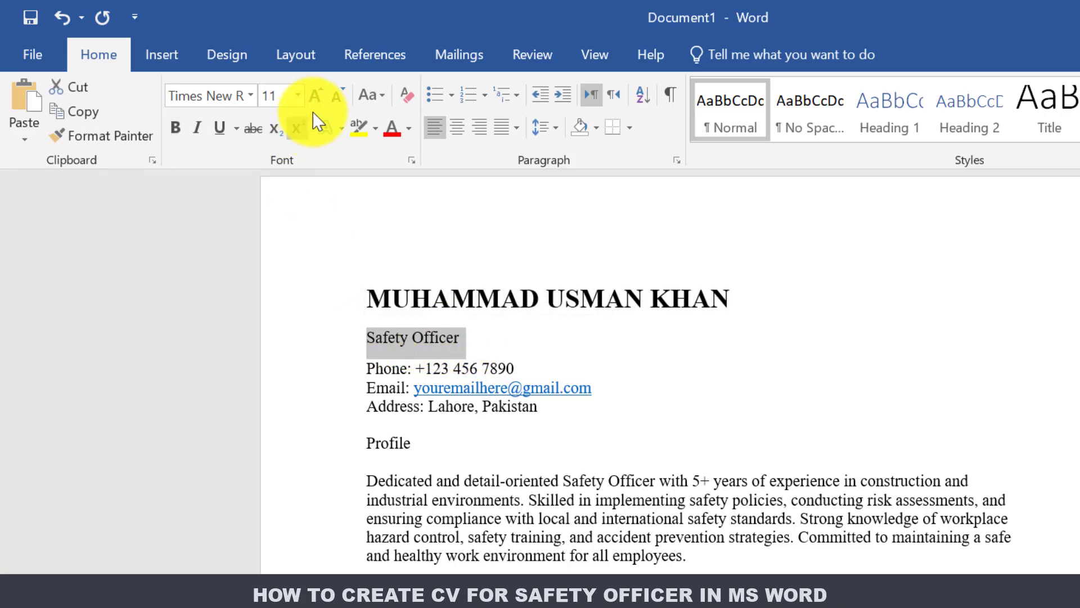
click(316, 97)
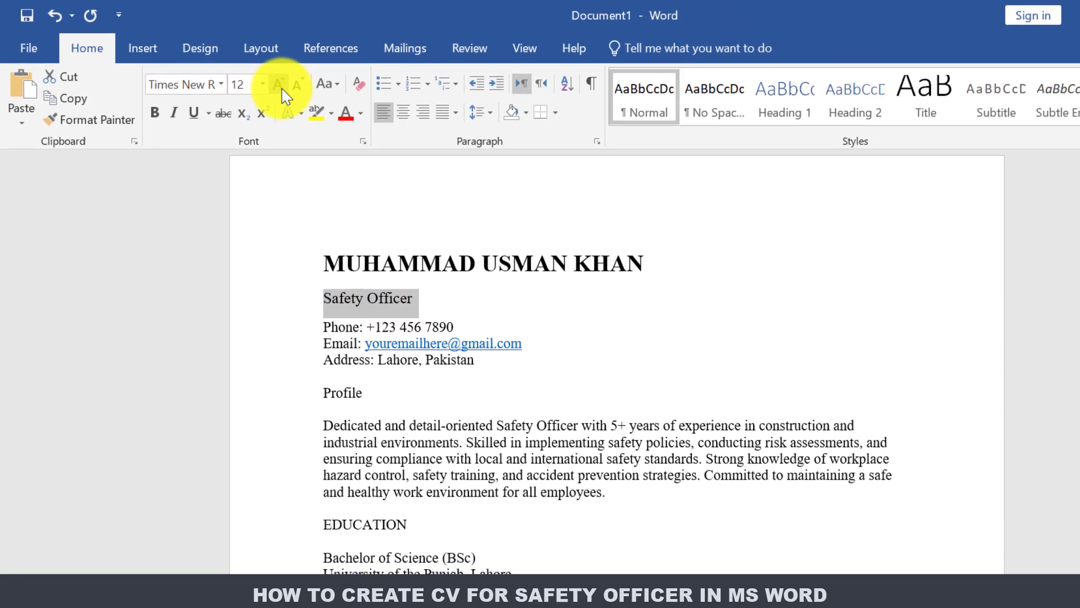
click(280, 88)
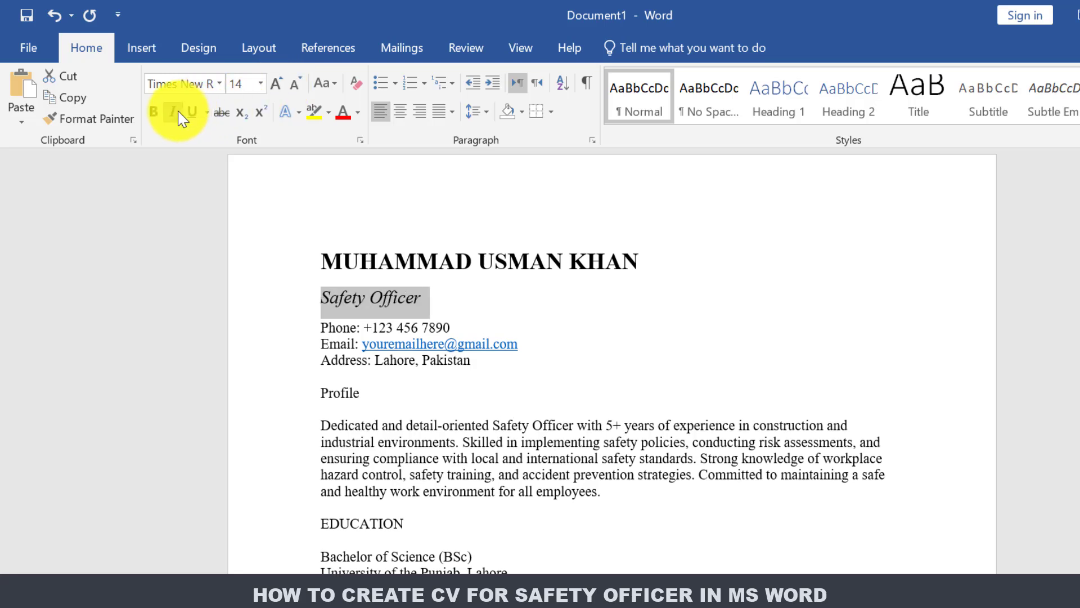
click(387, 283)
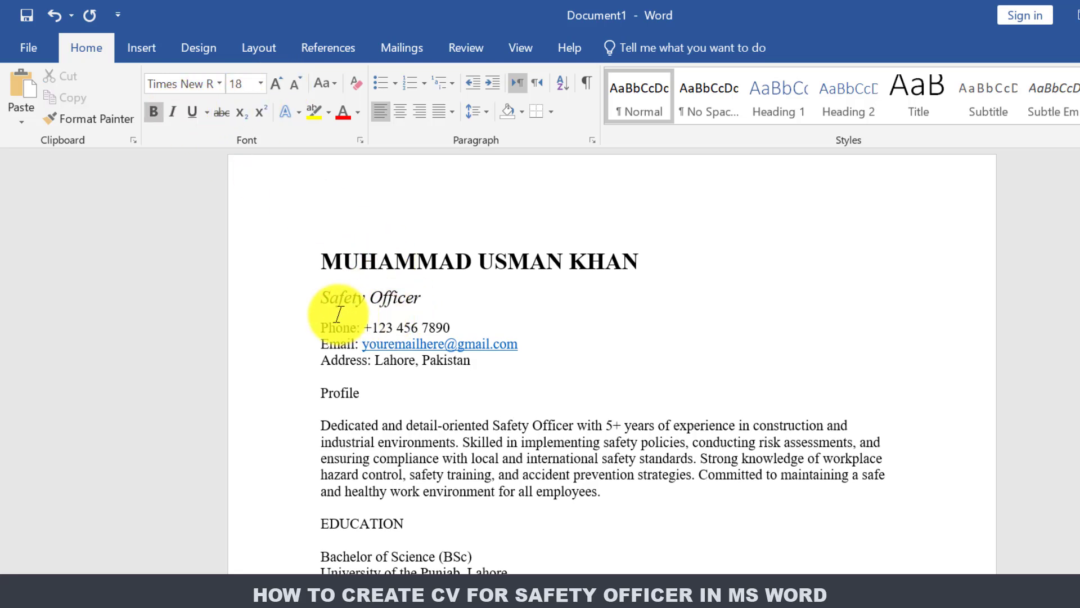
- Make the "Phone:", "Email:" and "Address:" labels in the contact details bold
drag(322, 329, 361, 329)
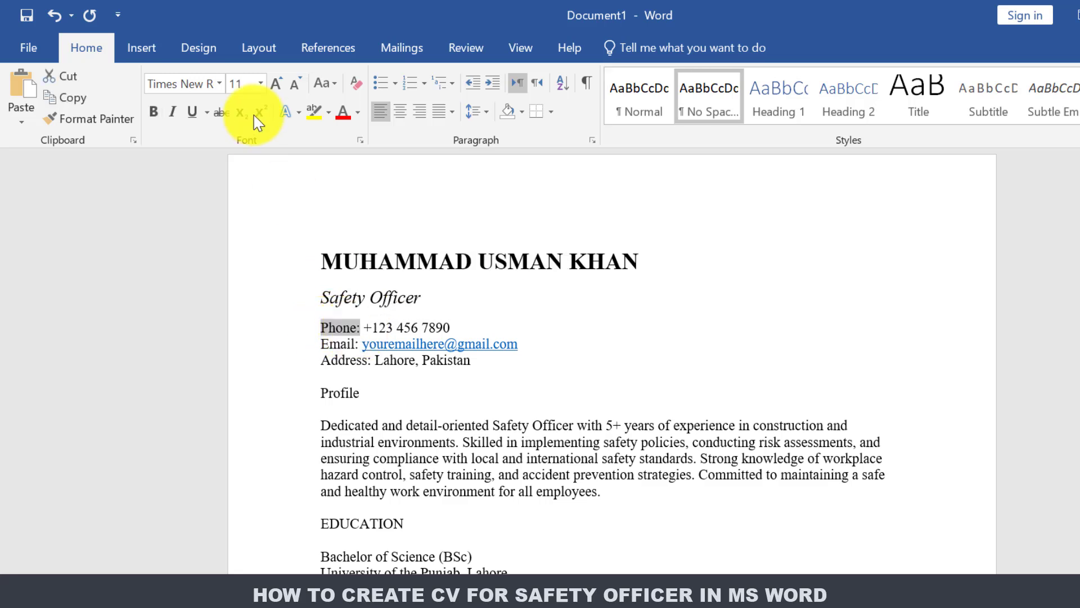
click(362, 342)
drag(325, 342, 329, 365)
click(334, 310)
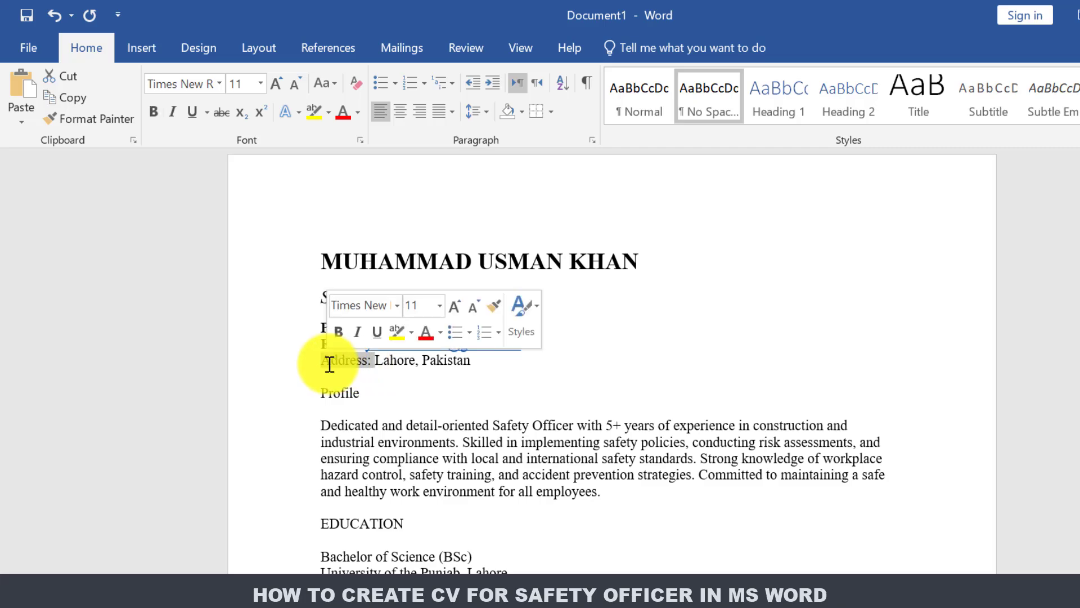
click(339, 332)
click(477, 396)
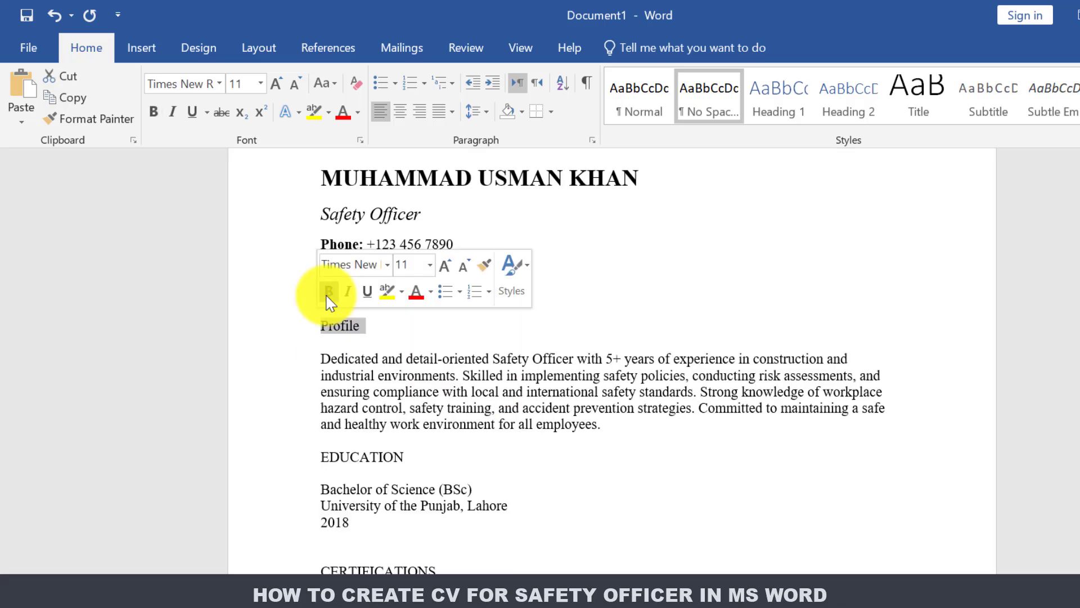
- Make the "Profile" heading bold at font size 12 and add a bold horizontal line beneath it
click(326, 295)
click(272, 82)
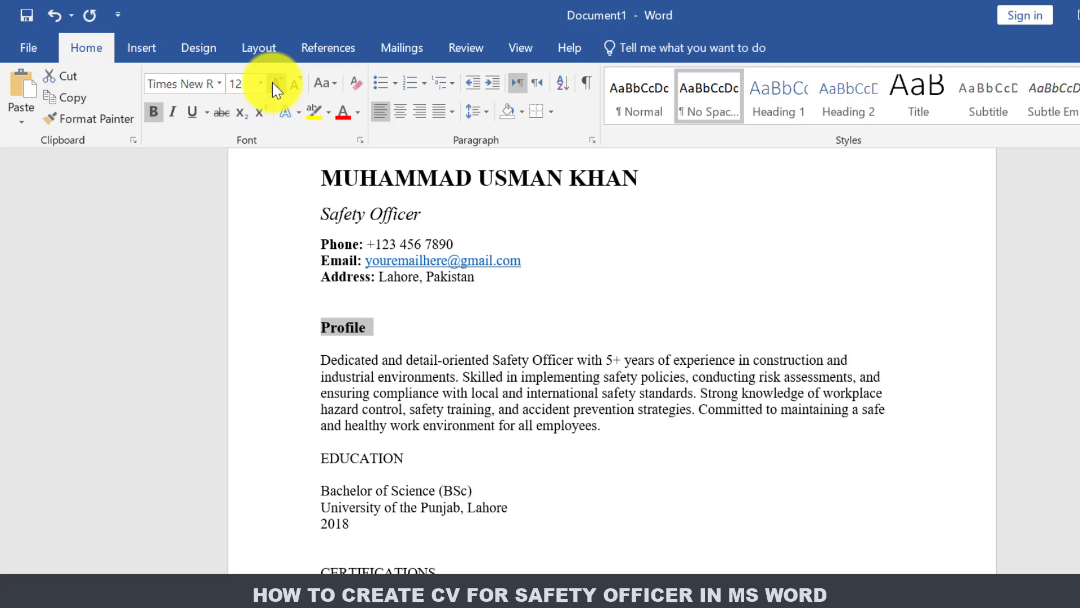
click(385, 327)
key(Return)
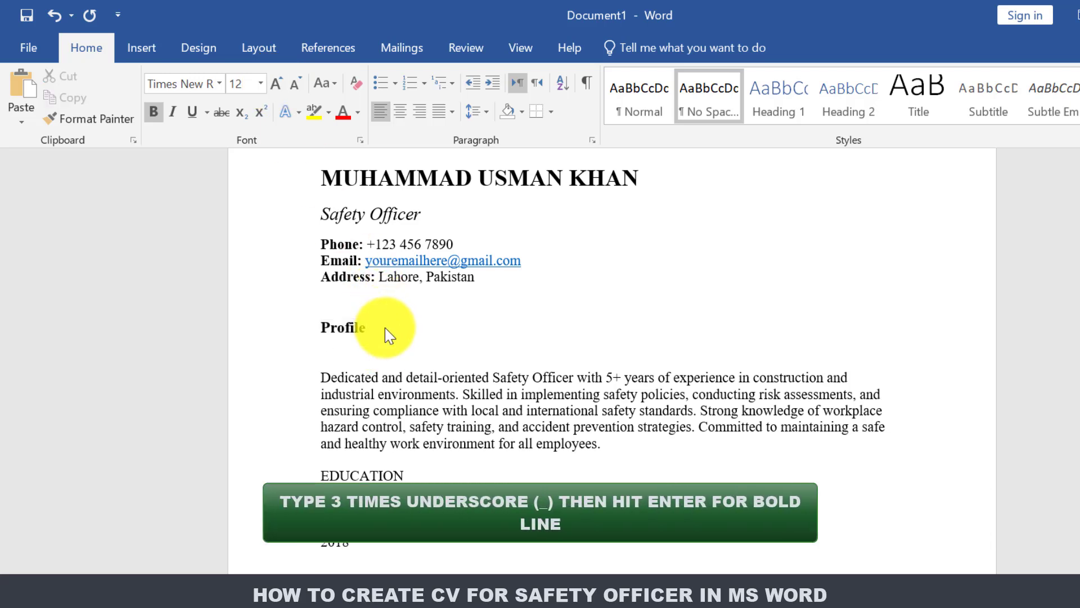
text(___)
key(Return)
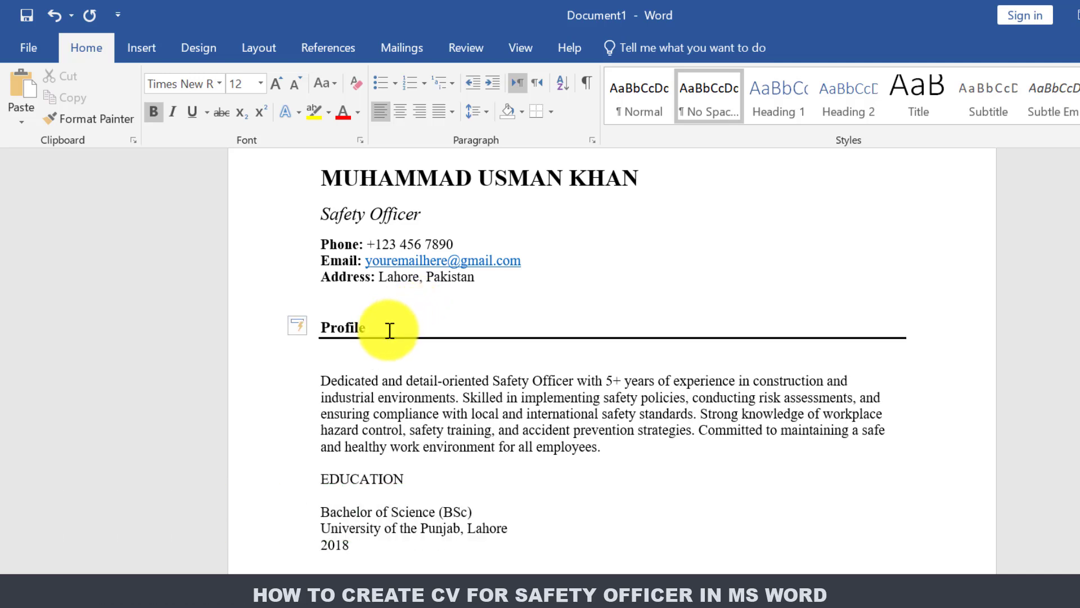
- Rewrite the "Profile" heading in capitals as "PROFILE"
key(BackSpace)
key(BackSpace)
key(BackSpace)
key(BackSpace)
key(BackSpace)
key(BackSpace)
text(OFILE)
- Copy the formatting of the PROFILE heading onto the EDUCATION heading with Format Painter
drag(403, 328, 321, 327)
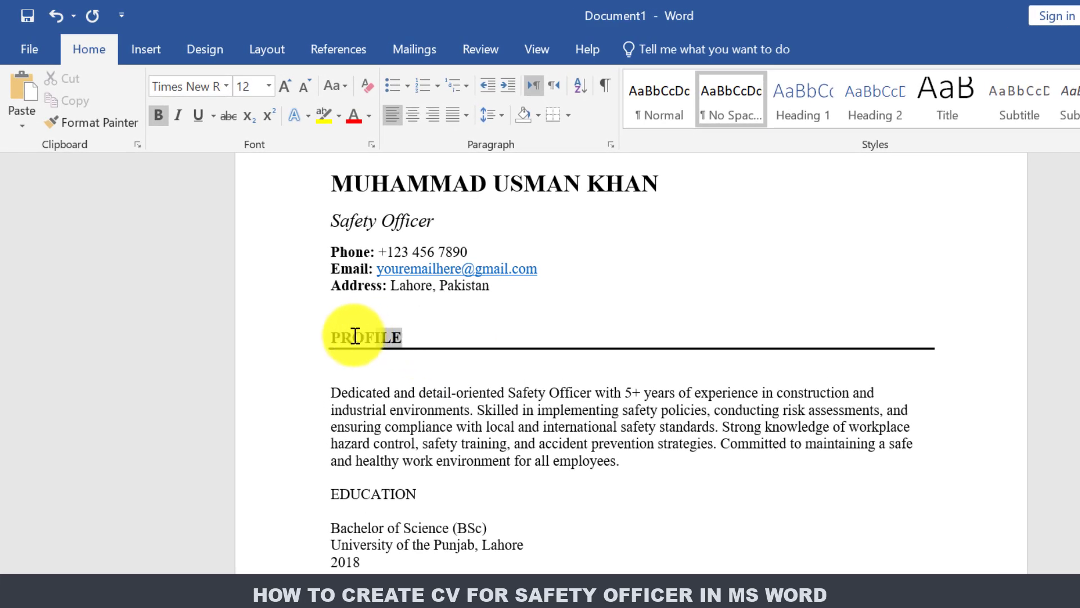
click(125, 128)
drag(418, 493, 330, 492)
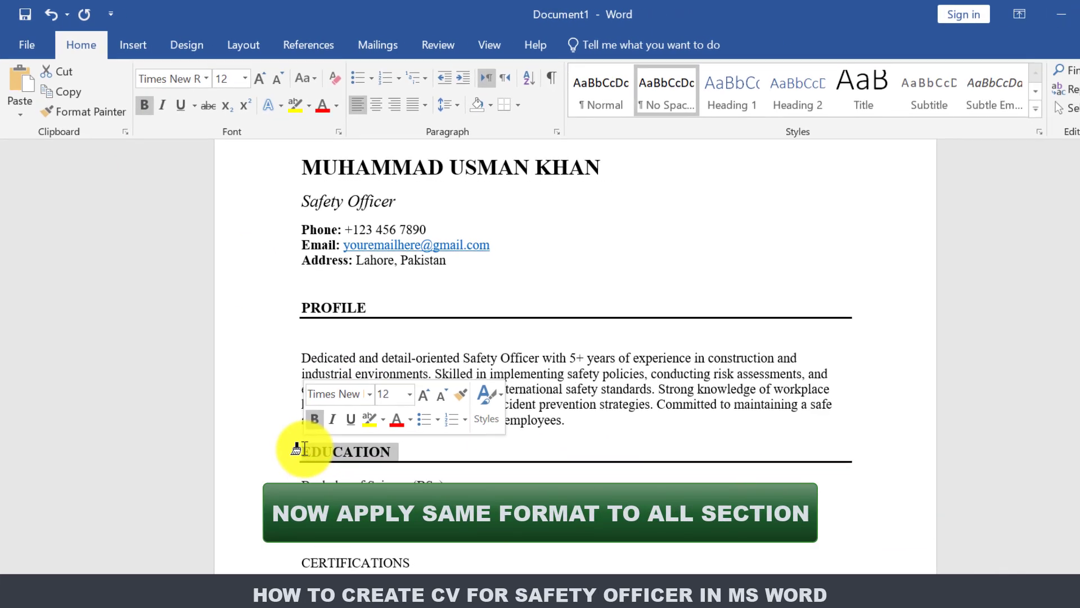
- Apply the EDUCATION heading's formatting to the CERTIFICATIONS, TECHNICAL SKILLS and CORE COMPETENCIES headings with Format Painter
double_click(115, 110)
scroll(560, 354, down, 6)
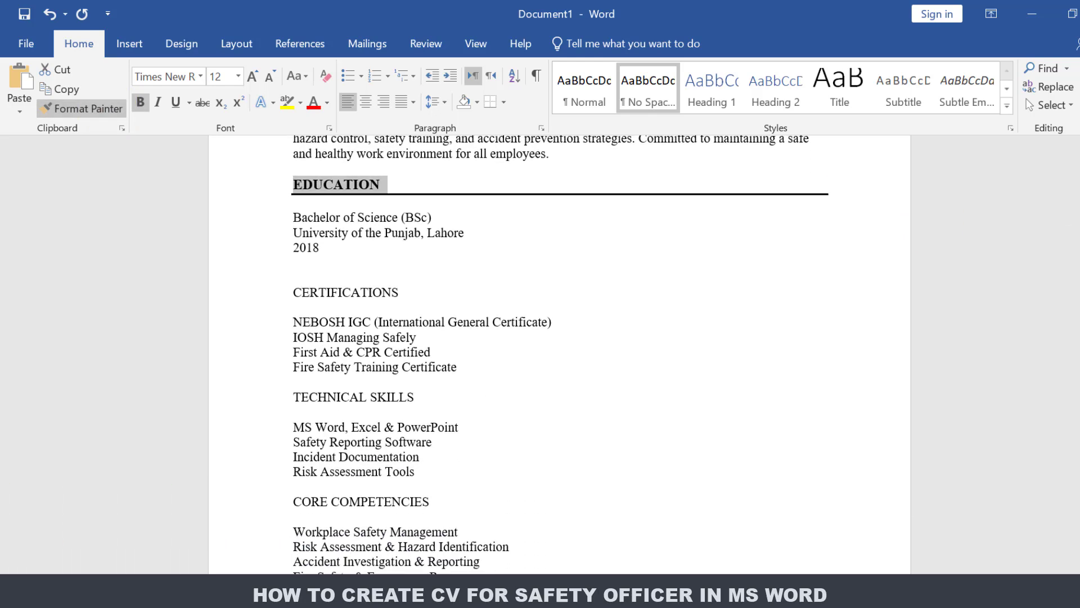
scroll(560, 354, down, 1)
drag(402, 272, 280, 277)
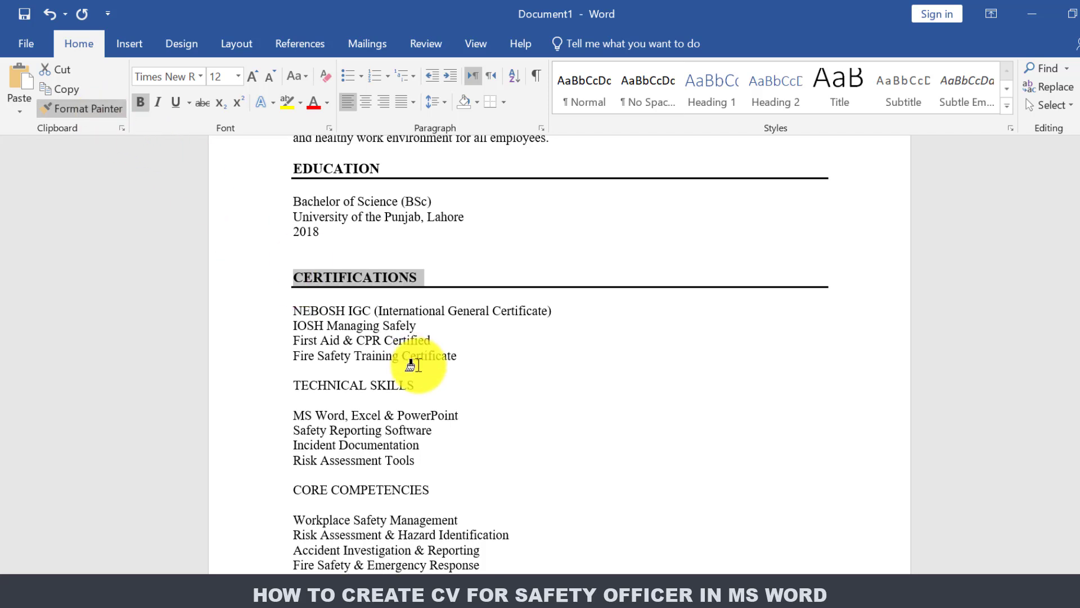
drag(419, 388, 290, 379)
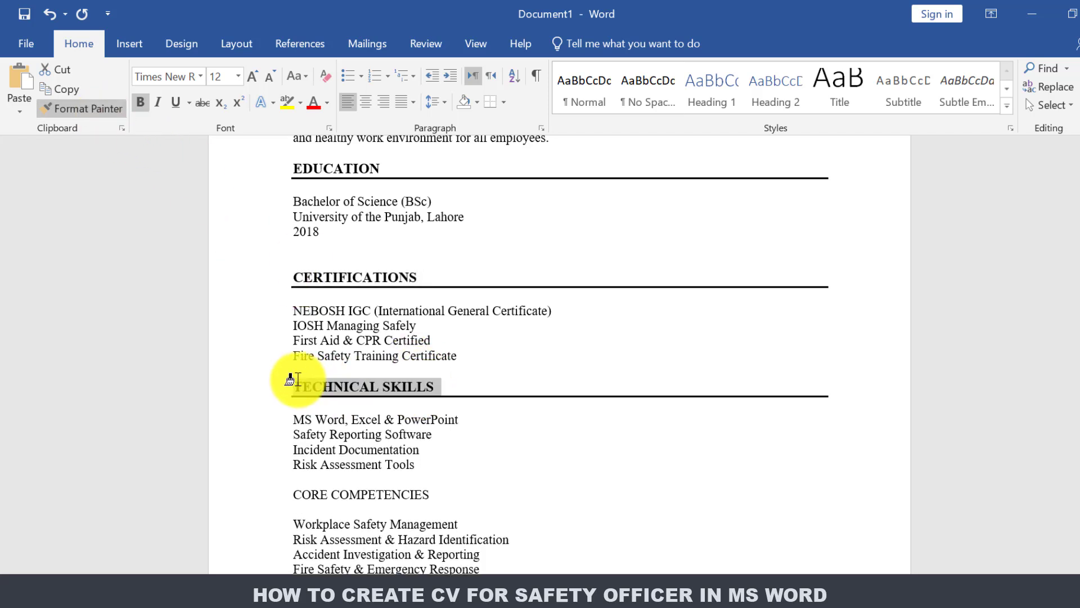
drag(426, 494, 291, 498)
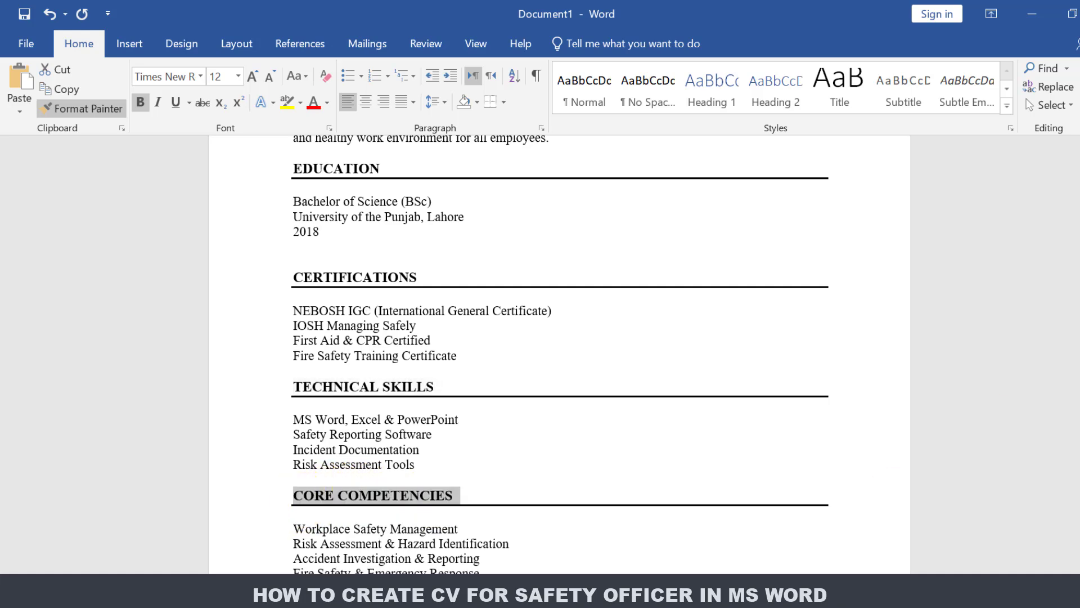
- Apply the same heading formatting to PROFESSIONAL EXPERIENCE, LANGUAGES and REFERENCES, and turn off Format Painter
scroll(719, 281, down, 10)
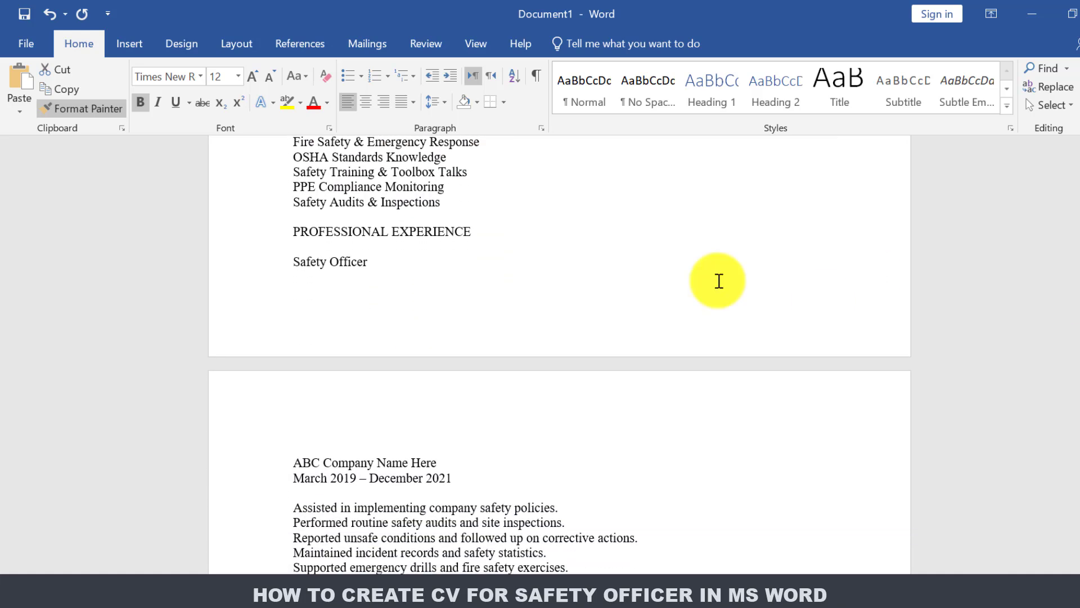
drag(472, 231, 291, 231)
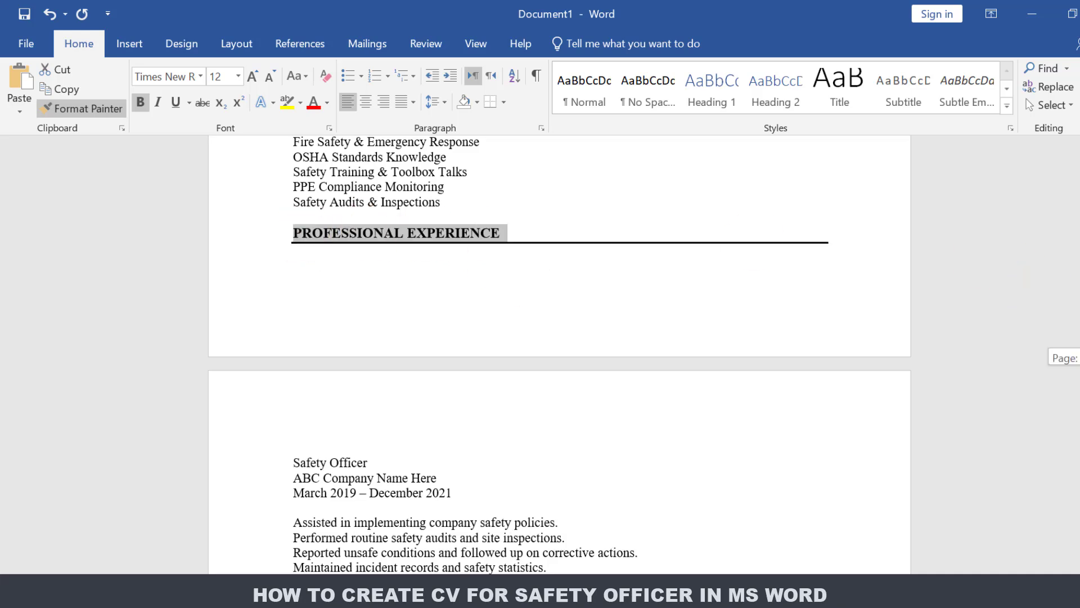
scroll(422, 229, down, 8)
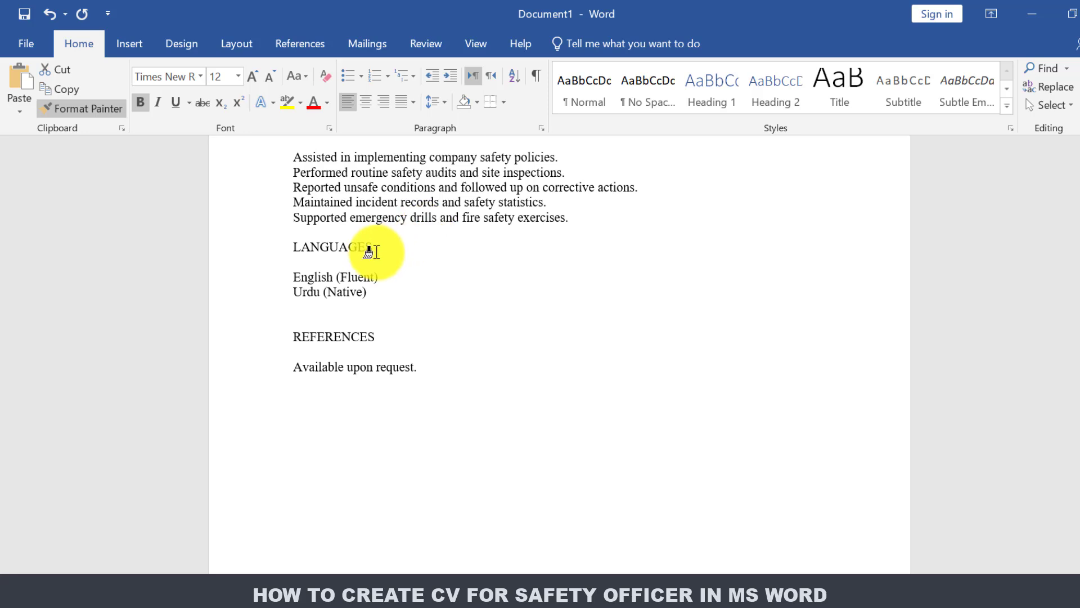
drag(373, 249, 286, 249)
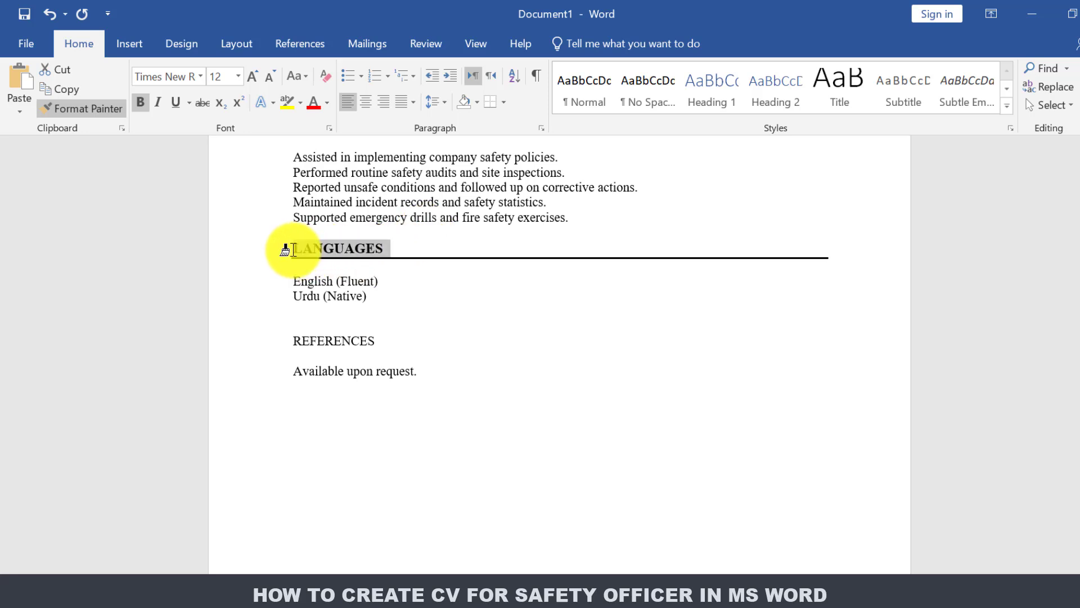
click(377, 337)
drag(374, 337, 265, 343)
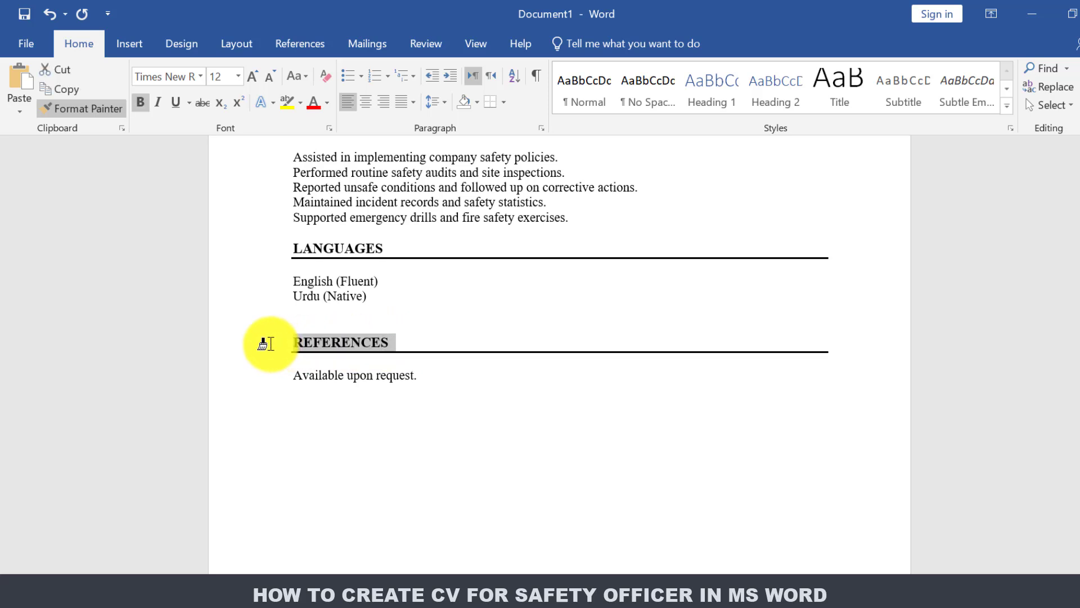
click(99, 110)
click(602, 413)
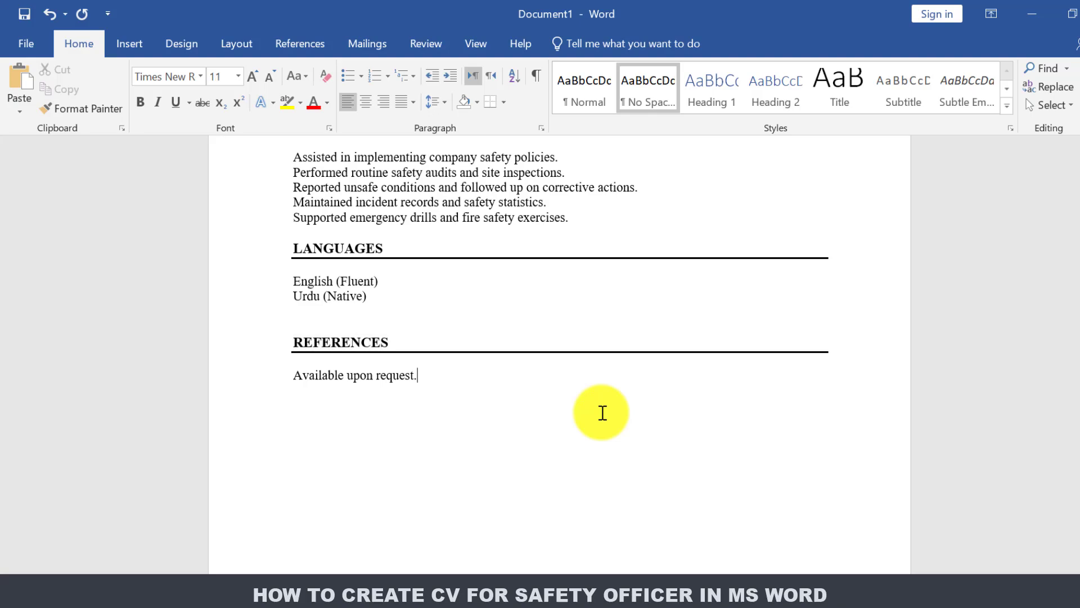
- Make the "Bachelor of Science (BSc)" line under EDUCATION bold
scroll(560, 355, up, 15)
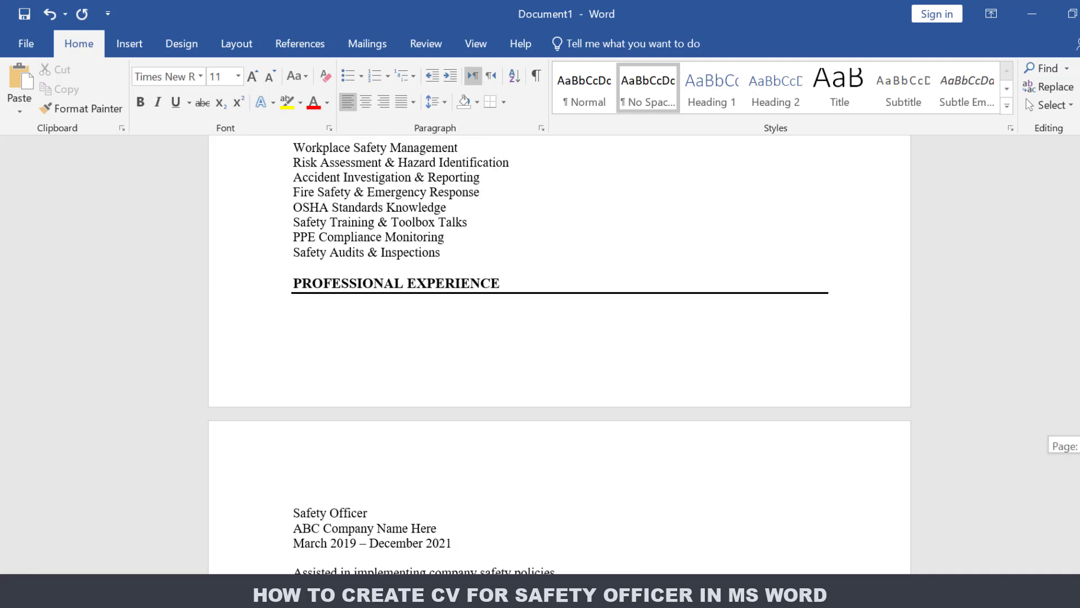
scroll(560, 355, up, 10)
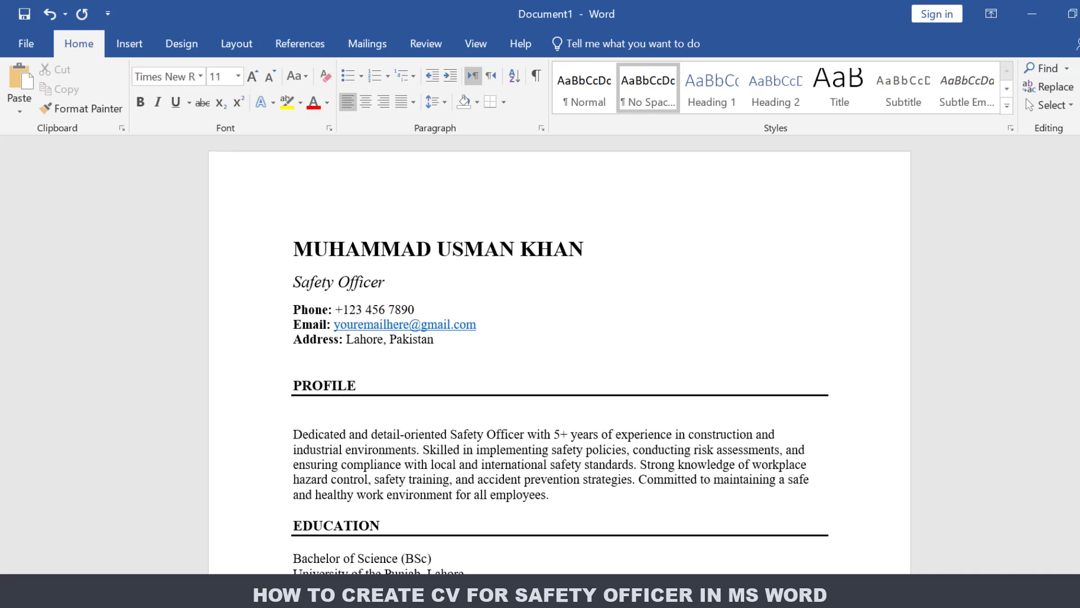
scroll(417, 372, down, 8)
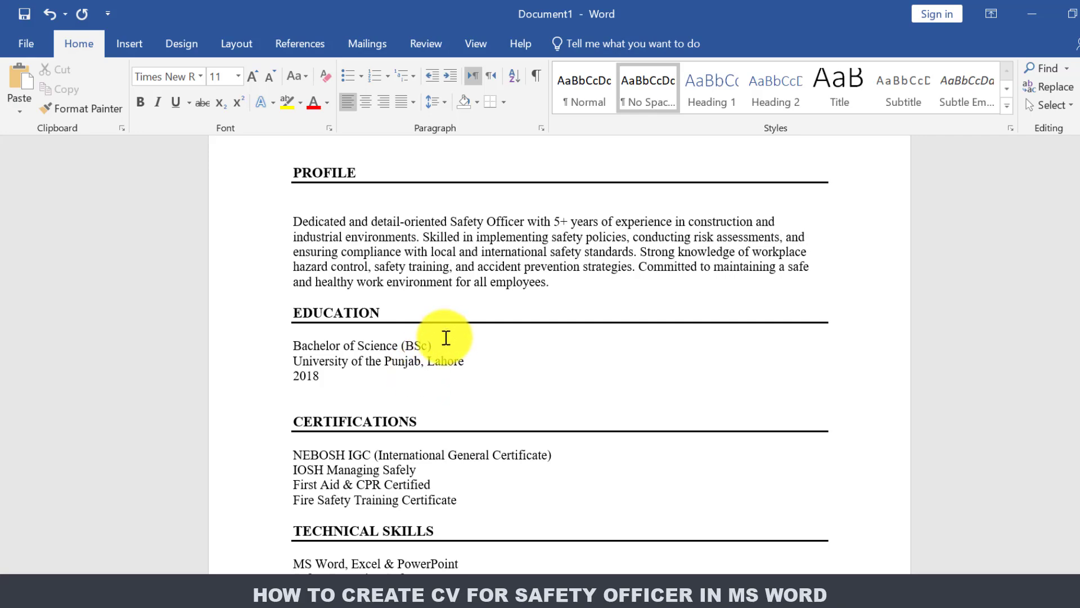
drag(436, 345, 292, 348)
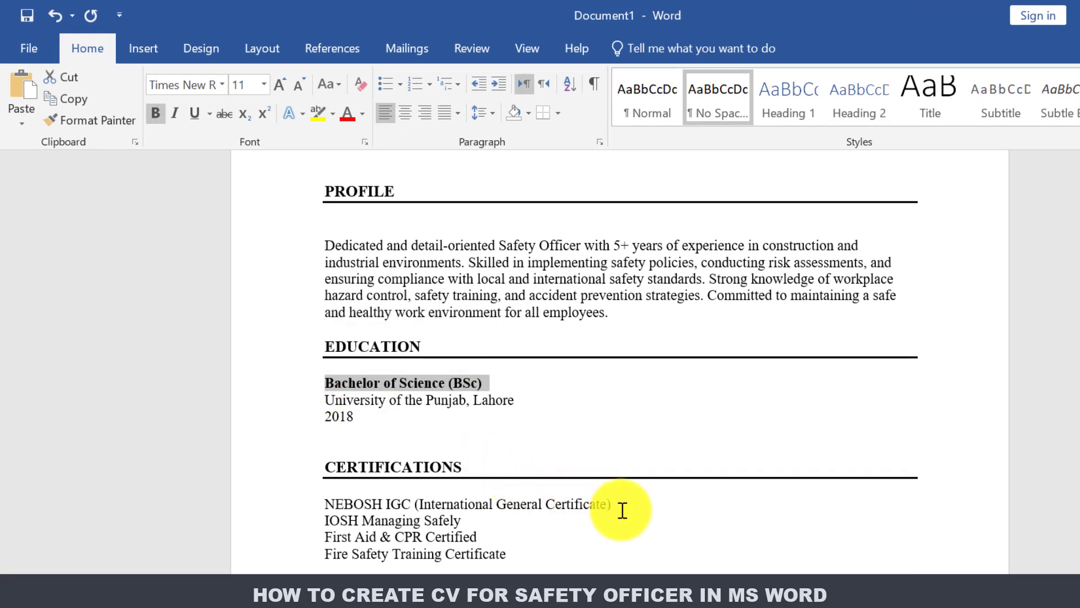
- Format the four certification lines as a bulleted list with four-diamond bullets and decrease its indent
drag(623, 510, 335, 509)
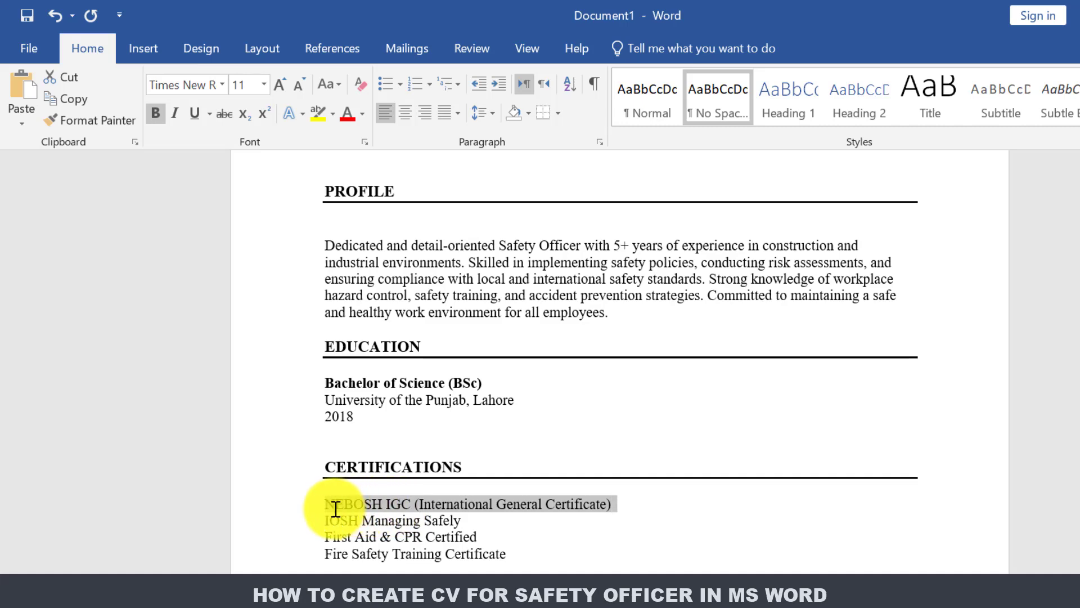
drag(512, 554, 322, 506)
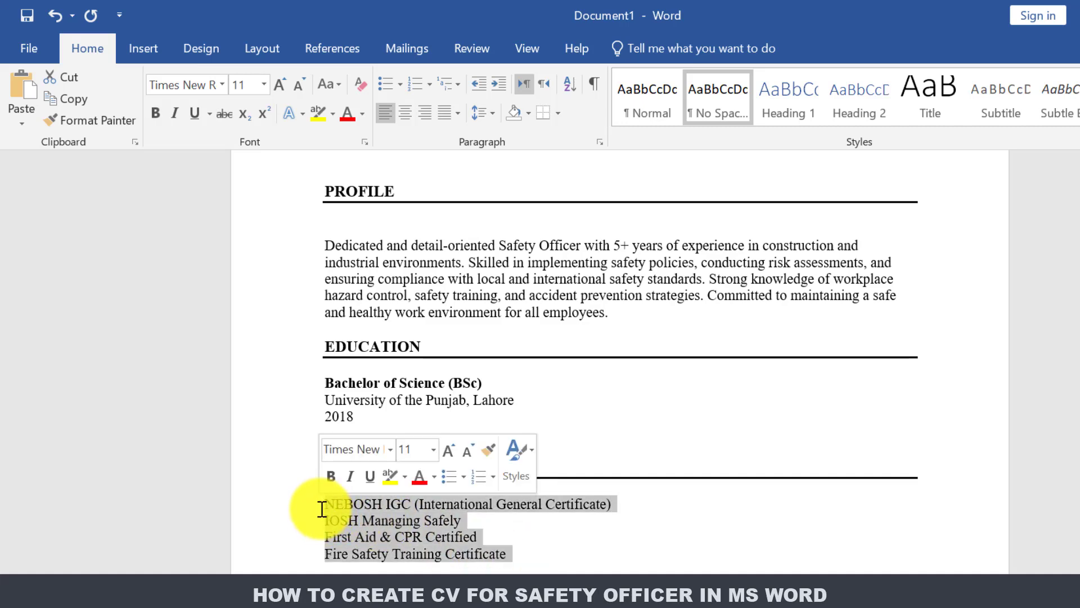
click(398, 86)
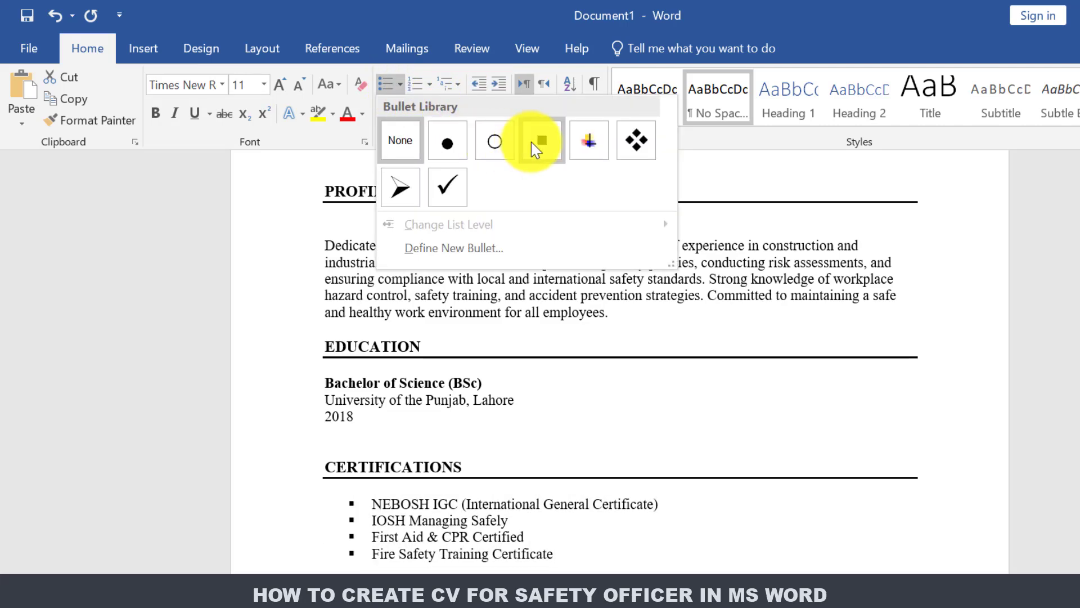
click(635, 141)
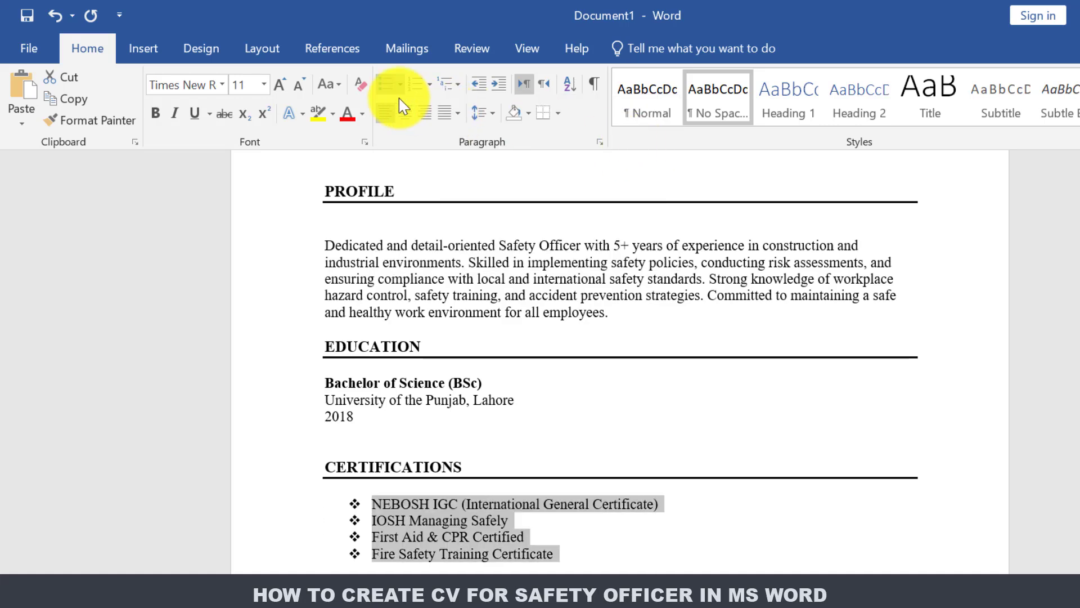
click(483, 87)
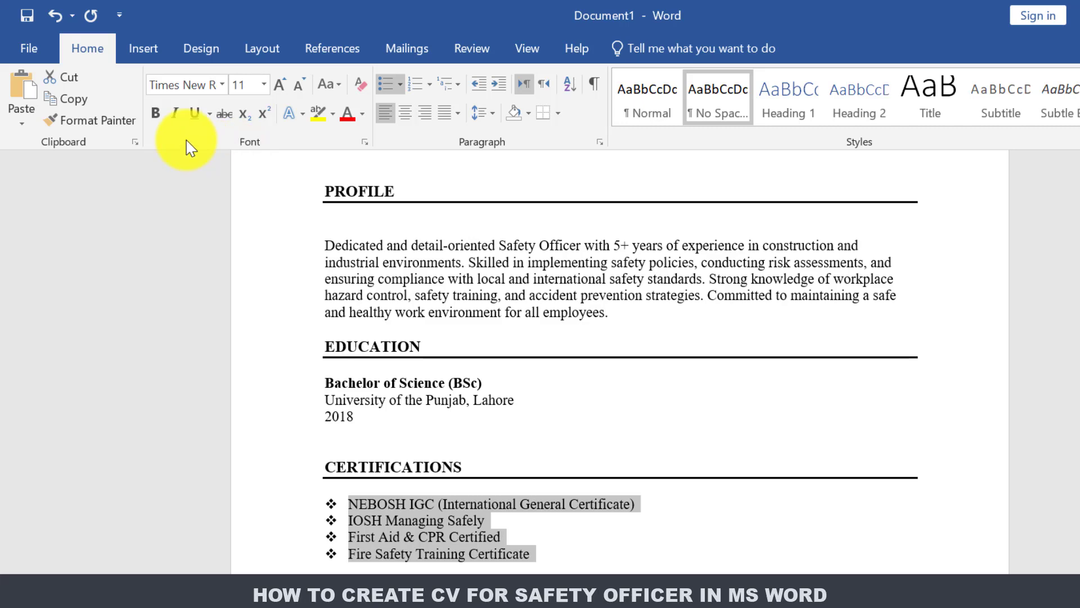
- Copy the certifications' bullet formatting to the items under TECHNICAL SKILLS and CORE COMPETENCIES with Format Painter
click(123, 132)
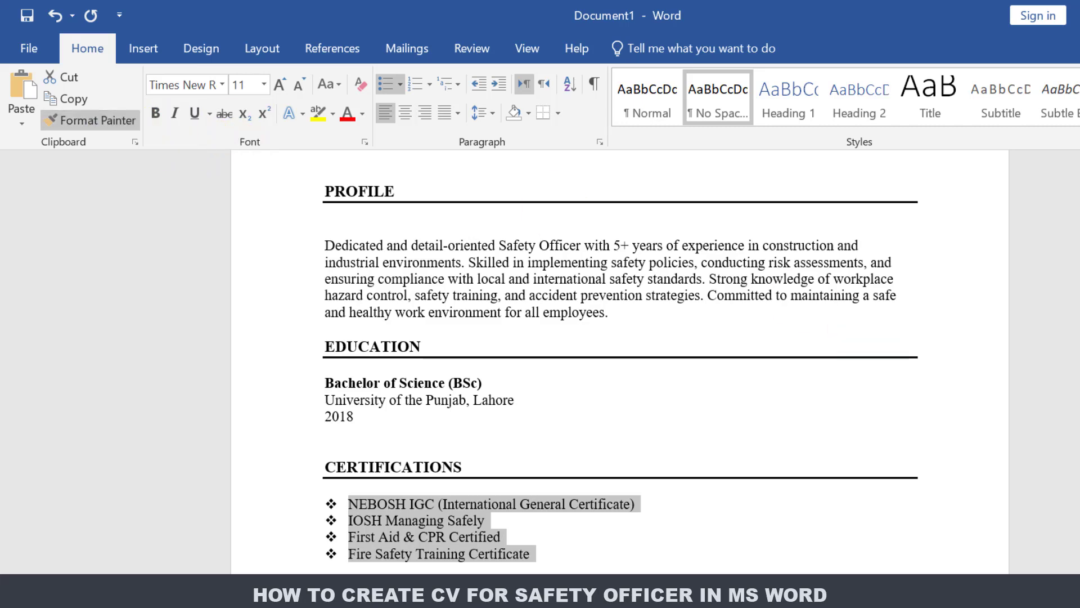
scroll(619, 360, down, 5)
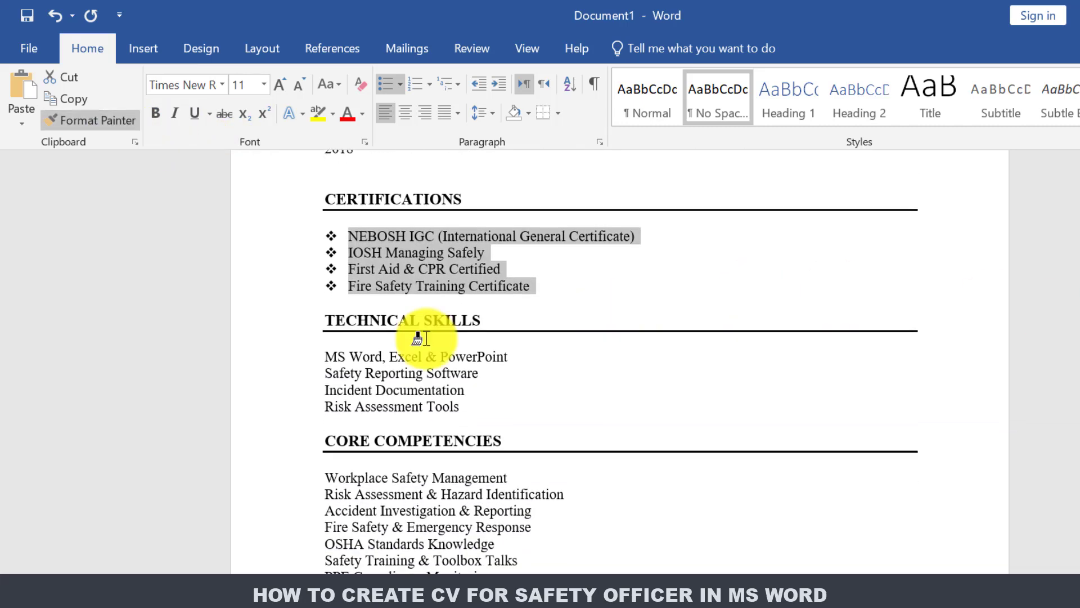
drag(317, 357, 450, 401)
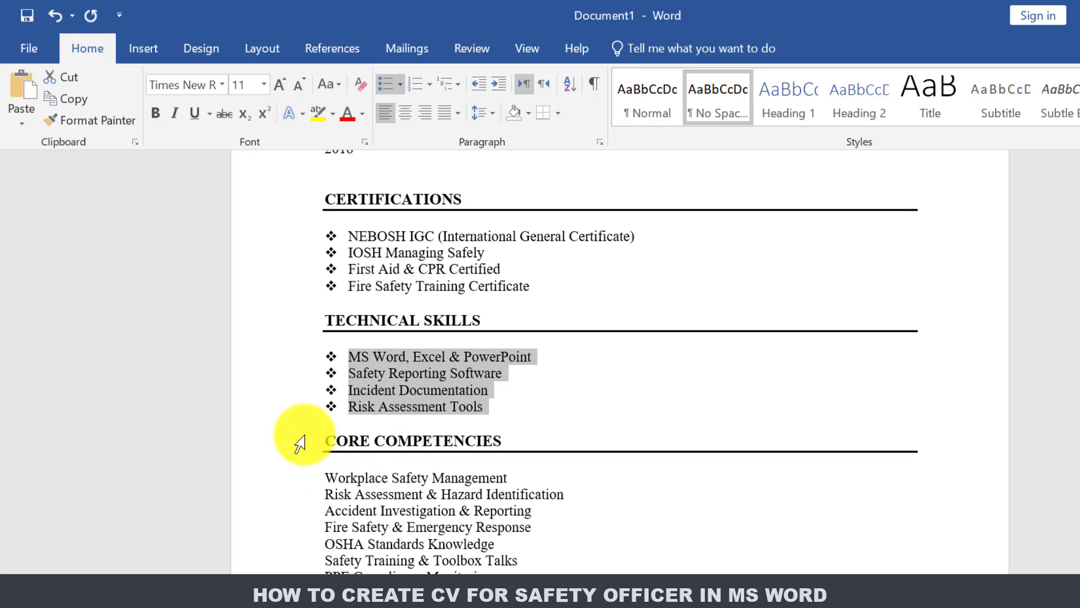
click(95, 121)
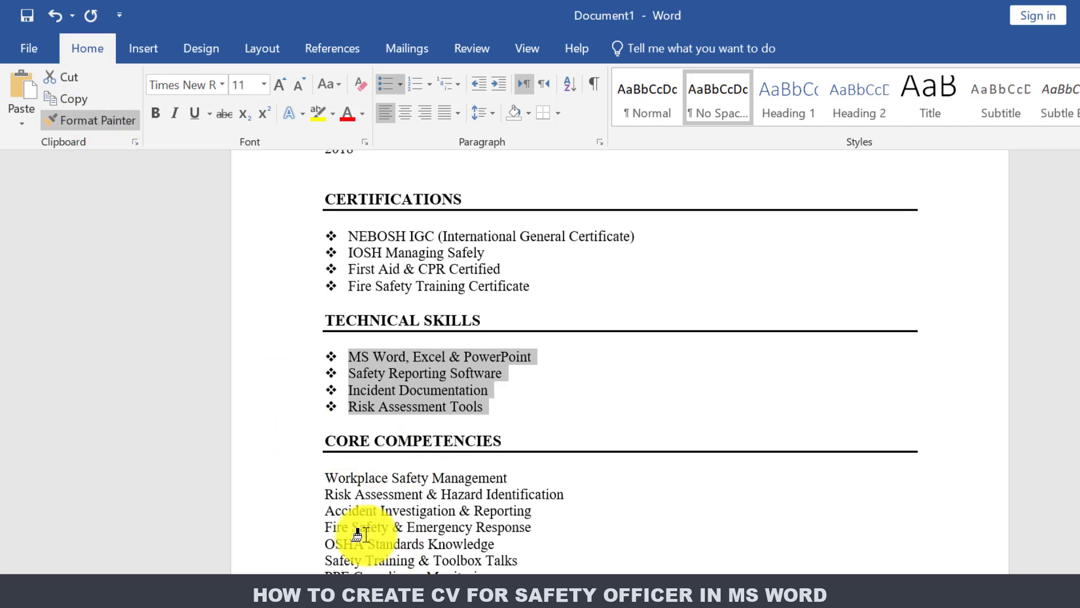
mouse_move(314, 473)
mouse_down()
mouse_move(483, 591)
mouse_move(490, 563)
mouse_up()
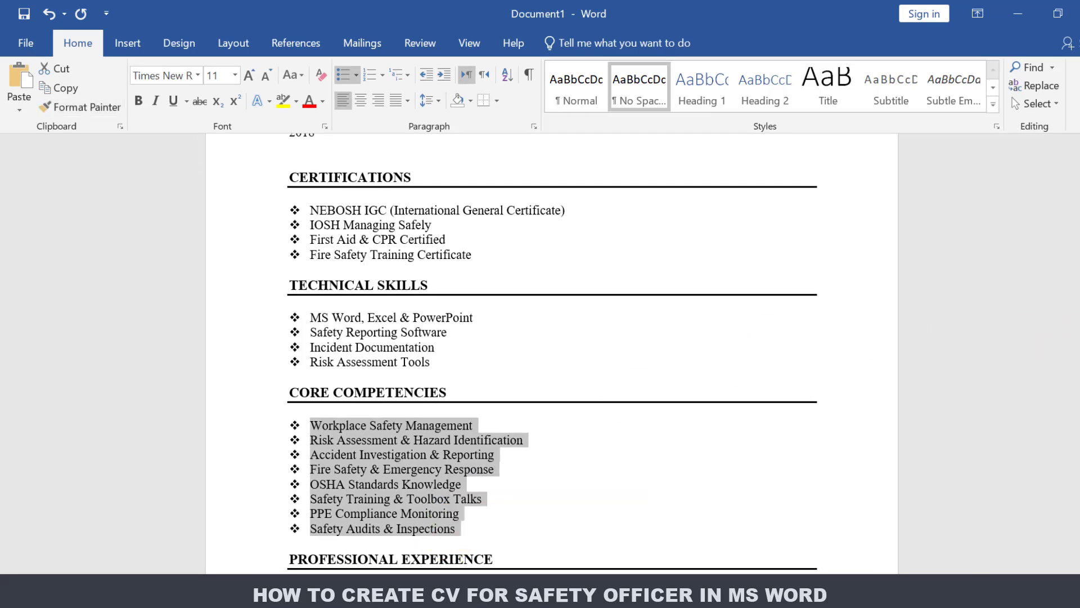
- Move the PROFESSIONAL EXPERIENCE heading from below the core competencies list to the start of the second page
scroll(552, 349, down, 5)
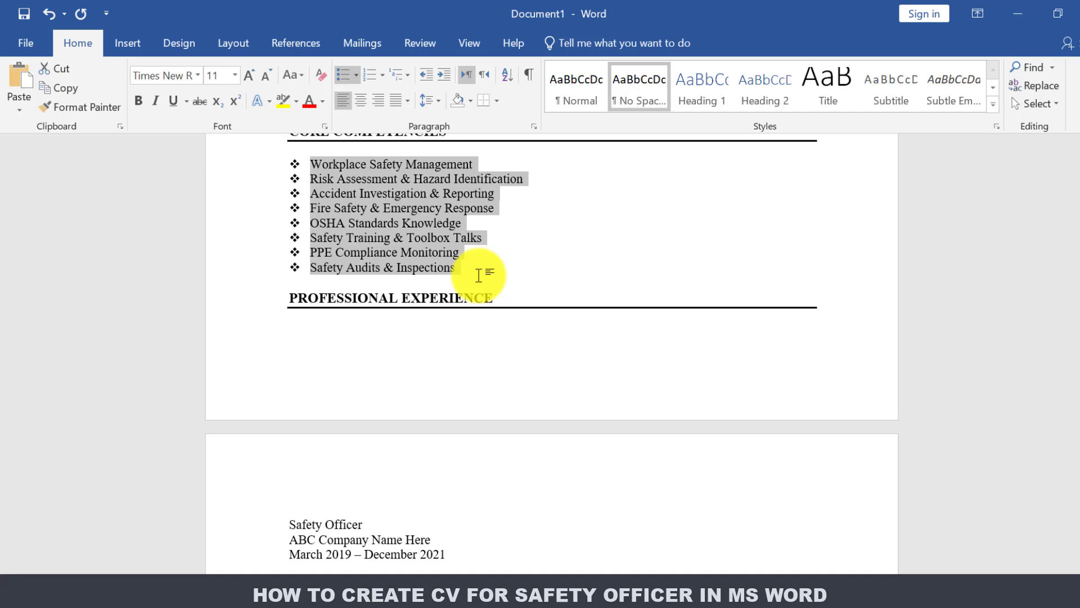
click(479, 273)
key(Return)
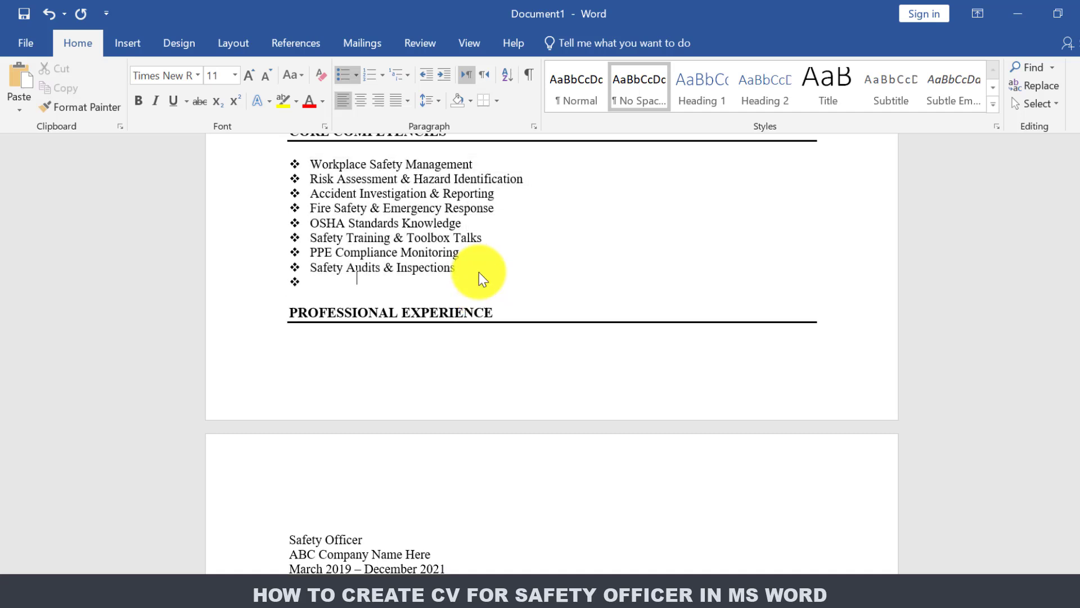
key(Return)
key(ctrl+Return)
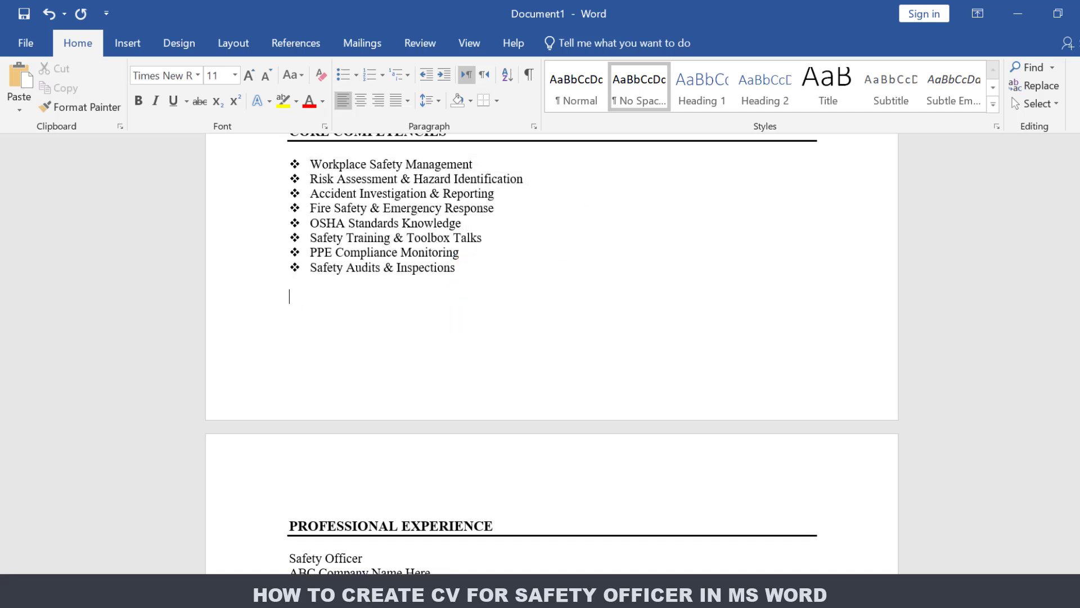
- Make the "Safety Officer" job title under PROFESSIONAL EXPERIENCE bold
scroll(581, 209, down, 6)
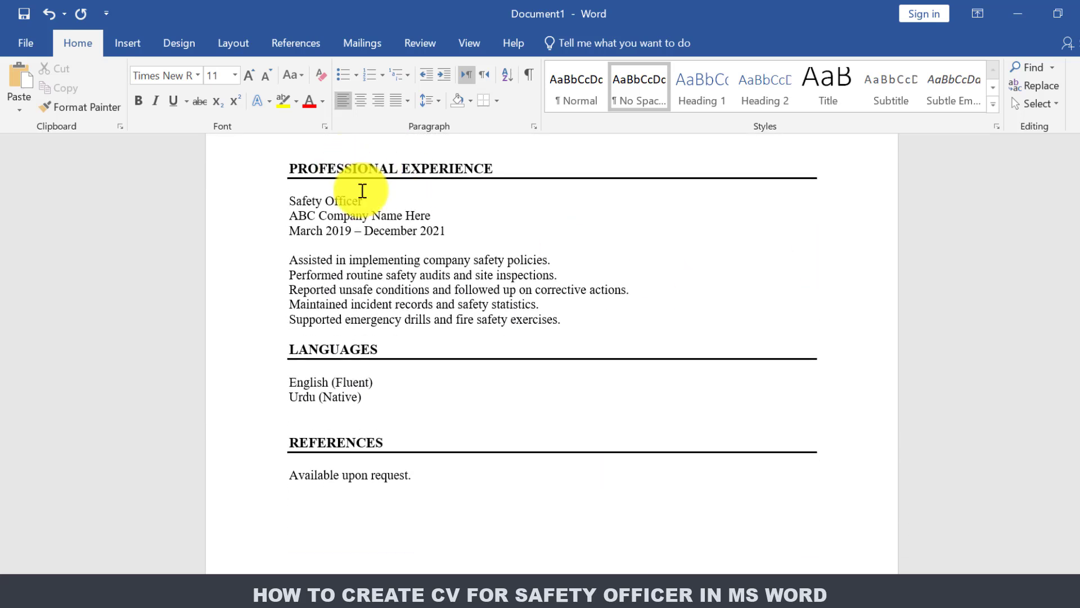
drag(366, 200, 289, 201)
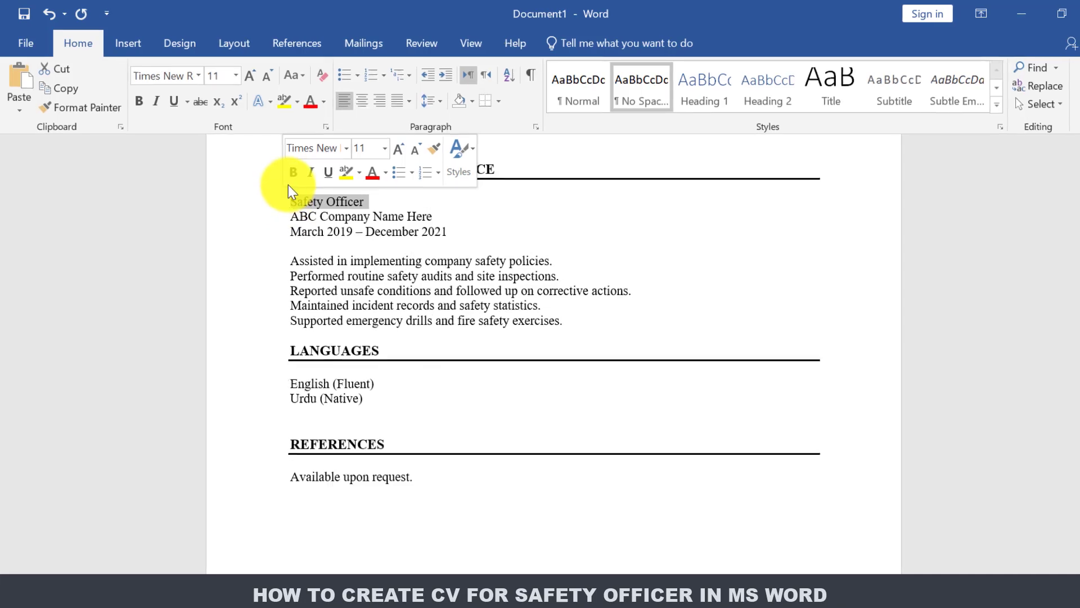
click(314, 186)
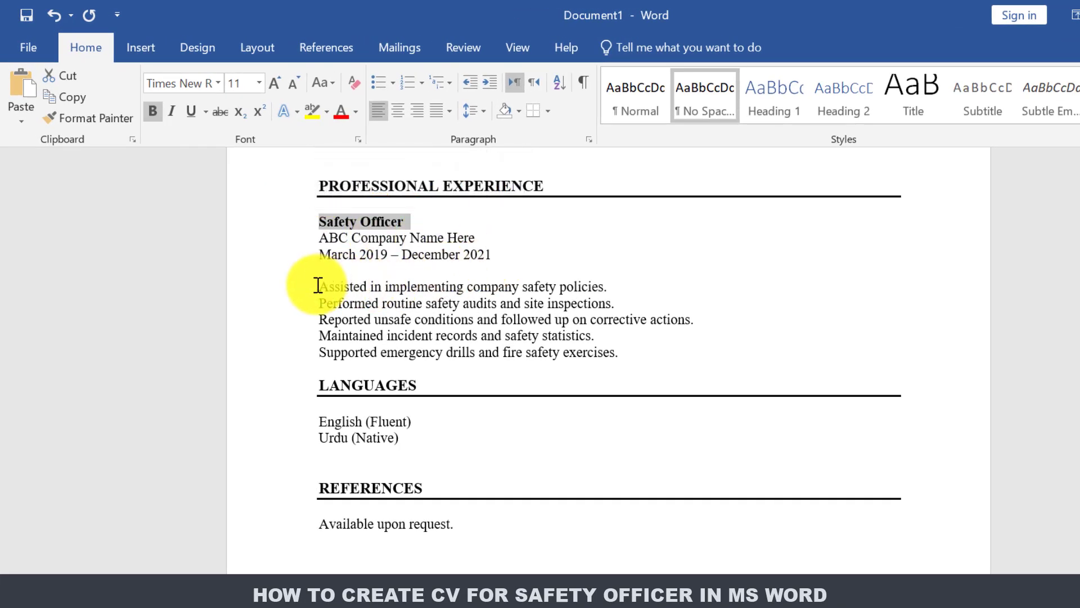
- Format the five duty lines under the Safety Officer job as a four-diamond bulleted list and decrease its indent
drag(313, 285, 603, 376)
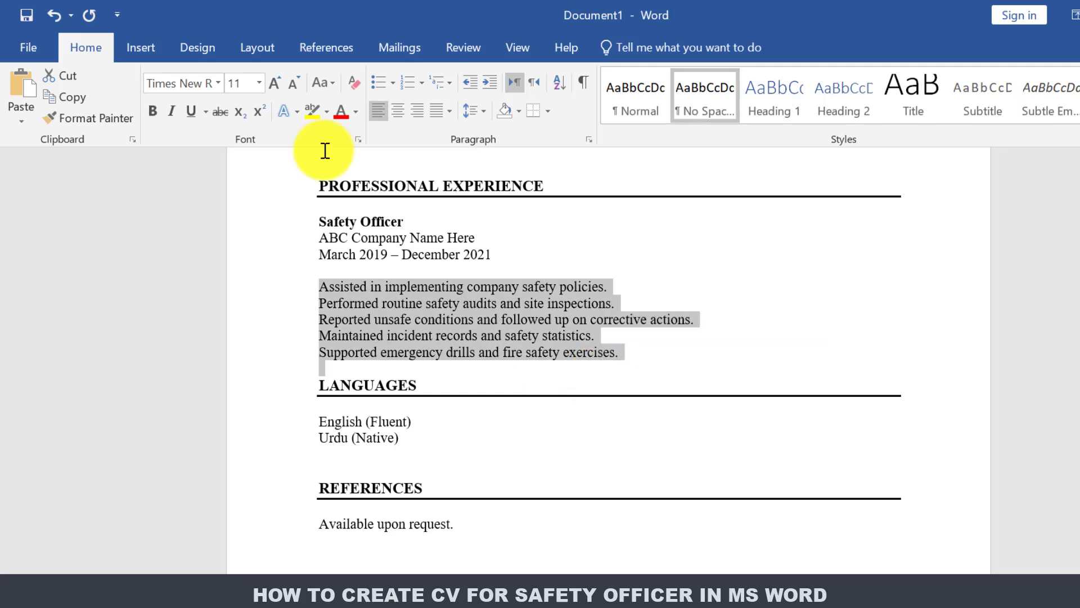
click(375, 83)
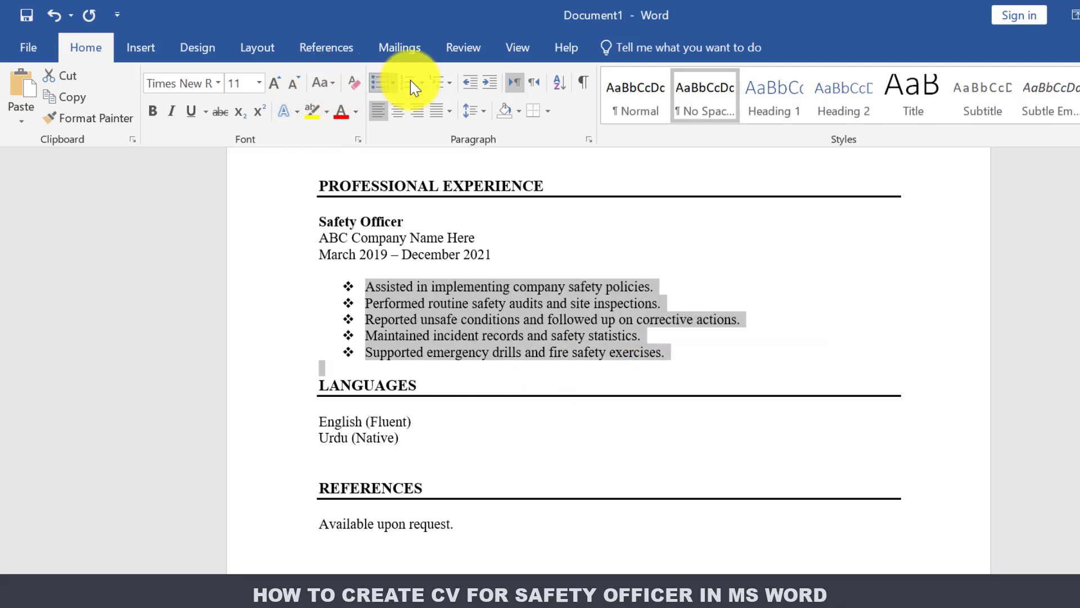
click(476, 88)
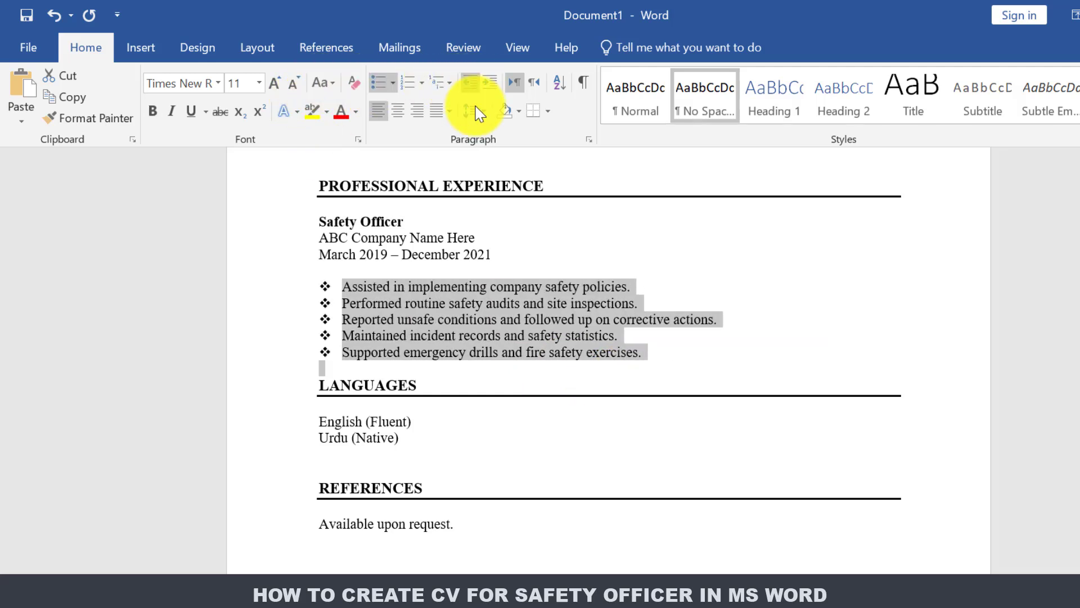
click(420, 448)
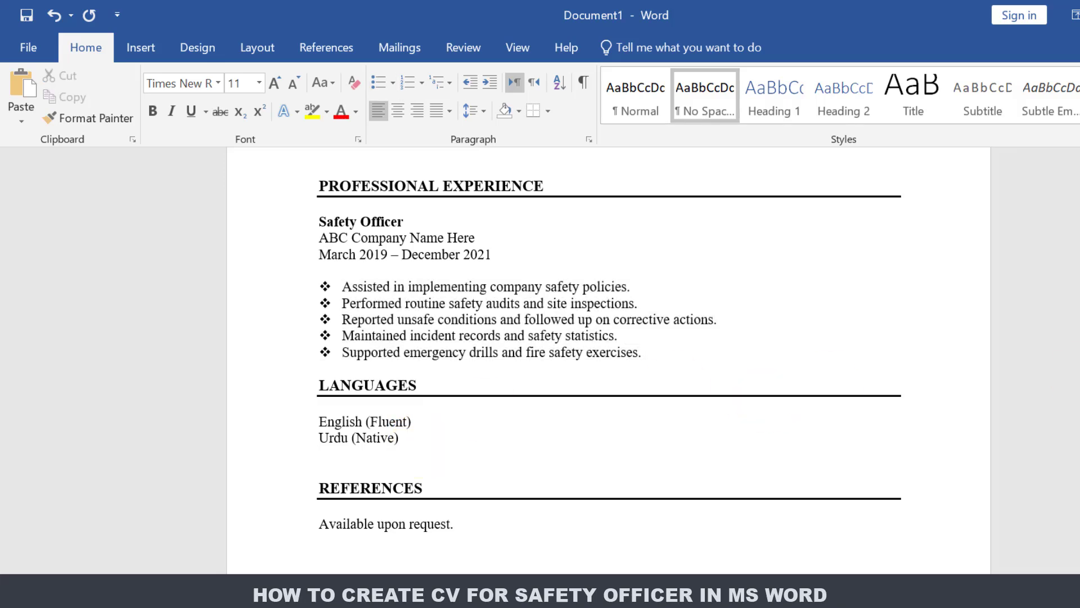
- Duplicate the whole Safety Officer job entry, with company, dates and bulleted duties, below the original and separated by a blank line
scroll(608, 360, up, 1)
drag(653, 403, 312, 268)
key(ctrl+c)
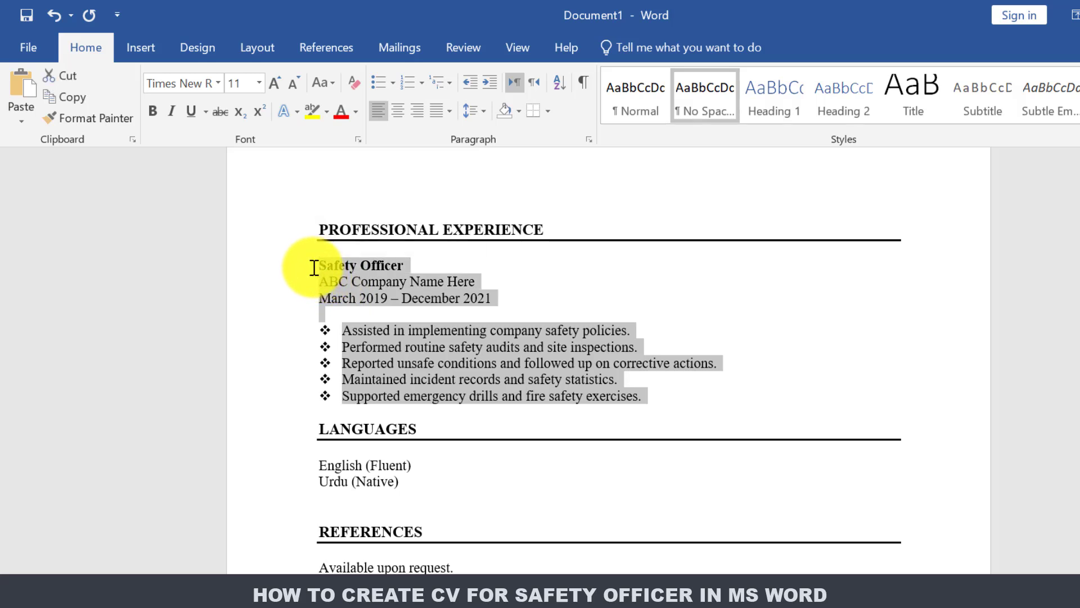
click(678, 387)
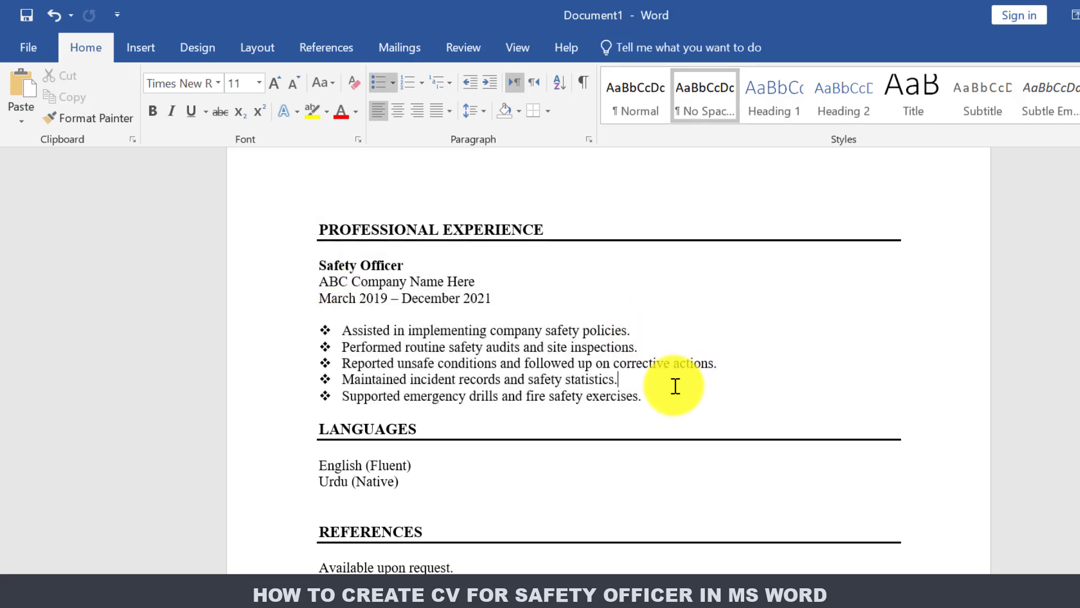
key(Return)
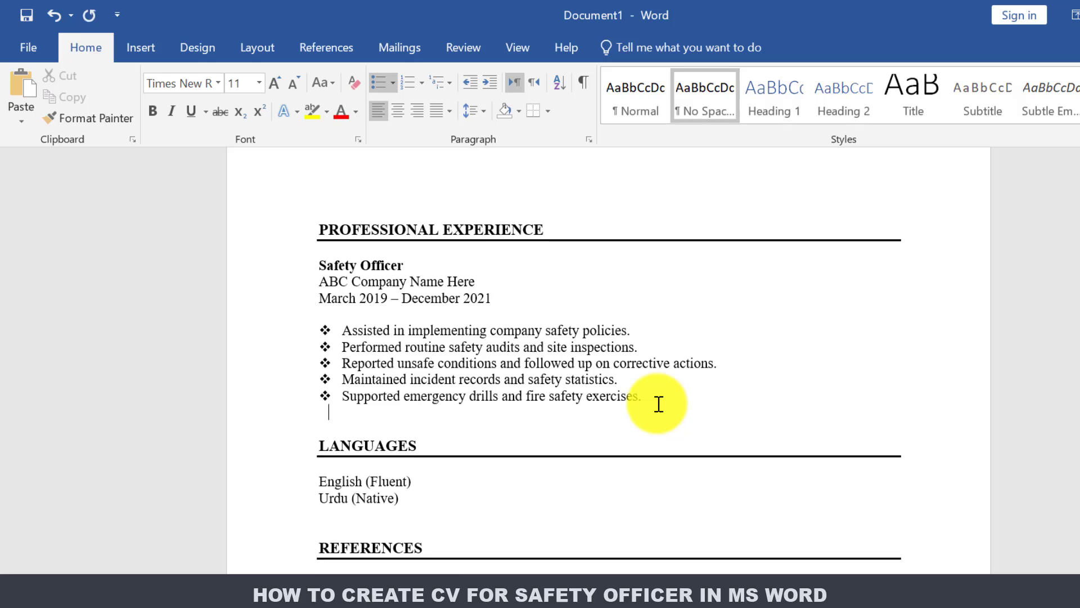
key(Return)
key(ctrl+v)
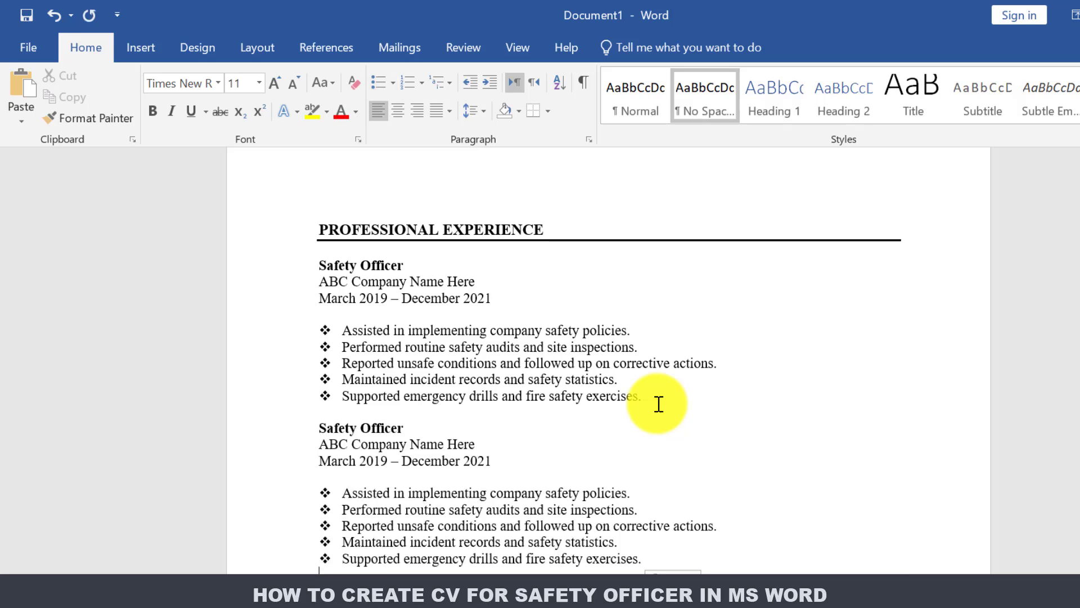
- Draw an upright rectangle as a photo placeholder beside the name and contact details, aligned near the right page margin above the PROFILE line
scroll(609, 360, up, 13)
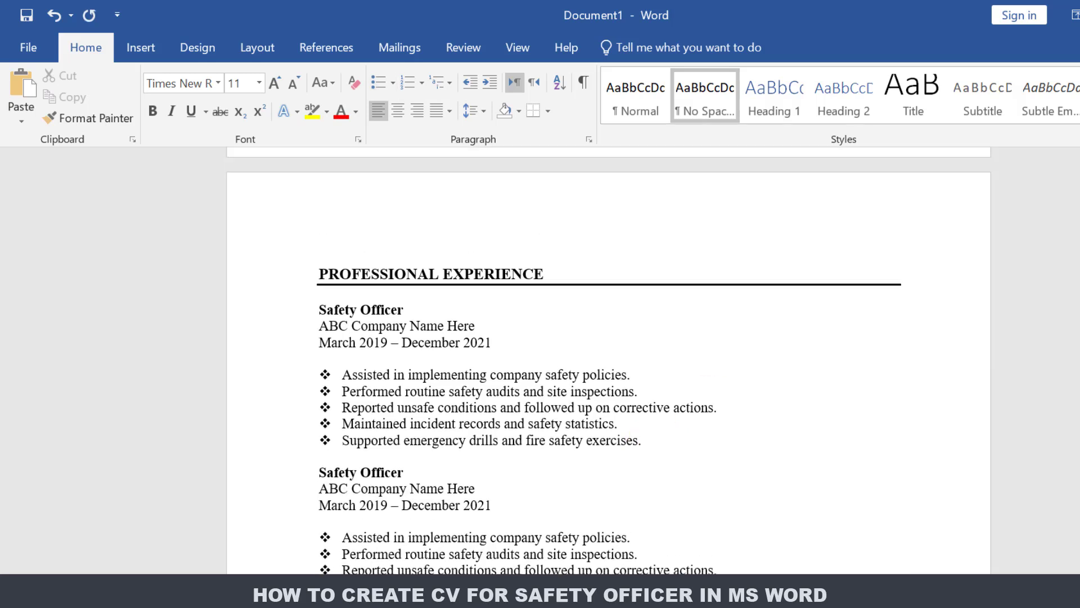
scroll(609, 360, down, 15)
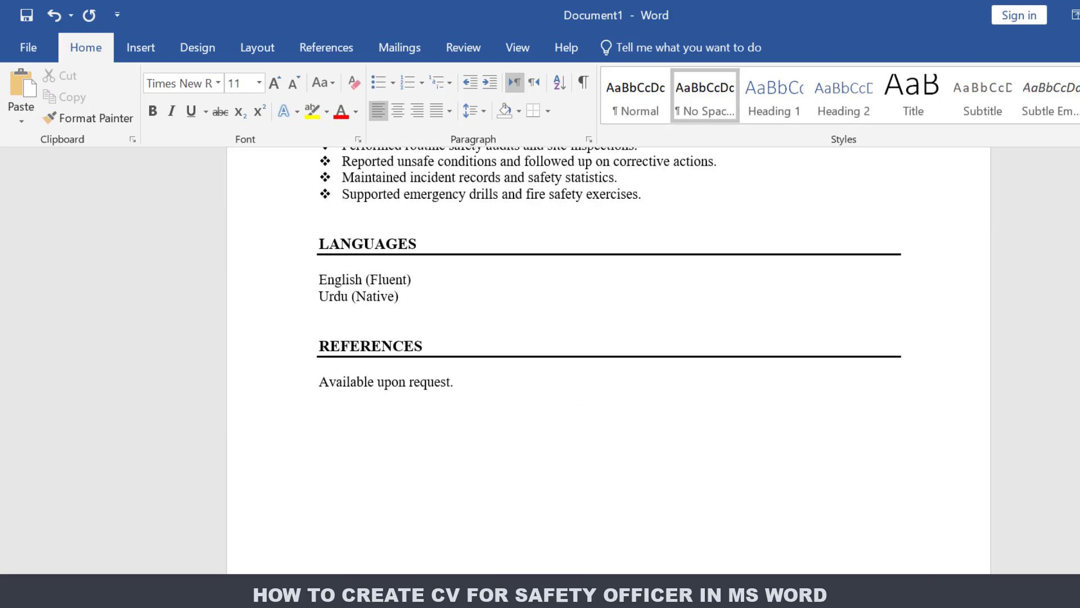
scroll(609, 361, up, 16)
scroll(608, 360, up, 8)
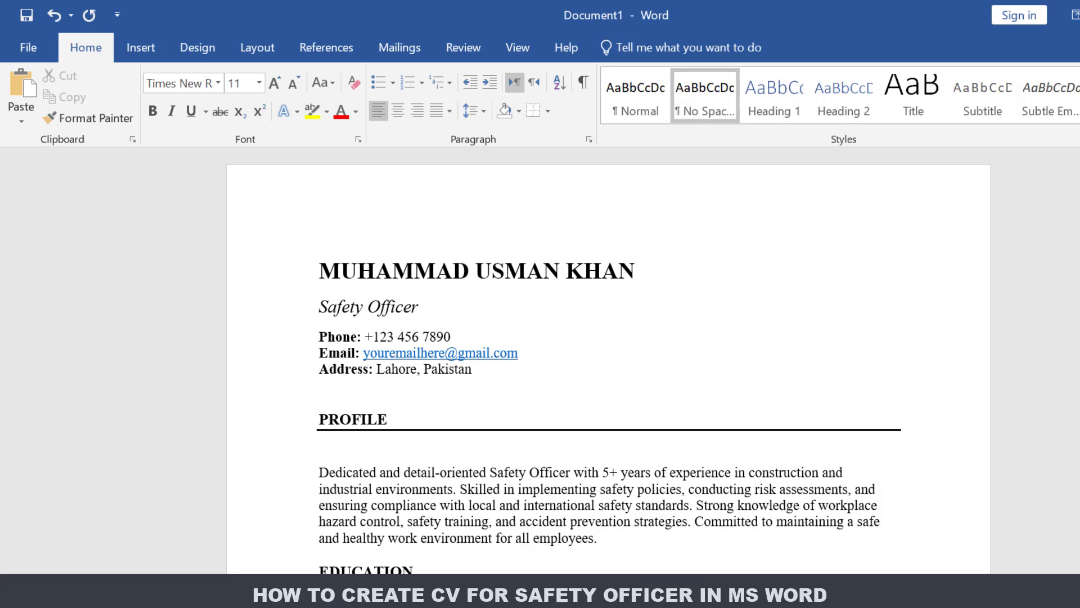
click(146, 44)
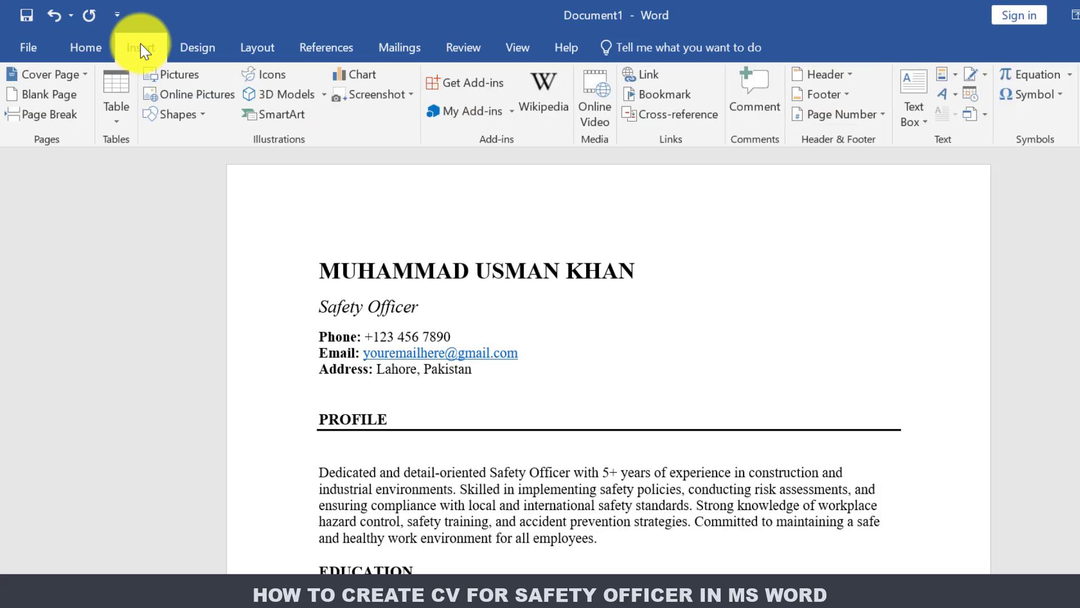
click(191, 117)
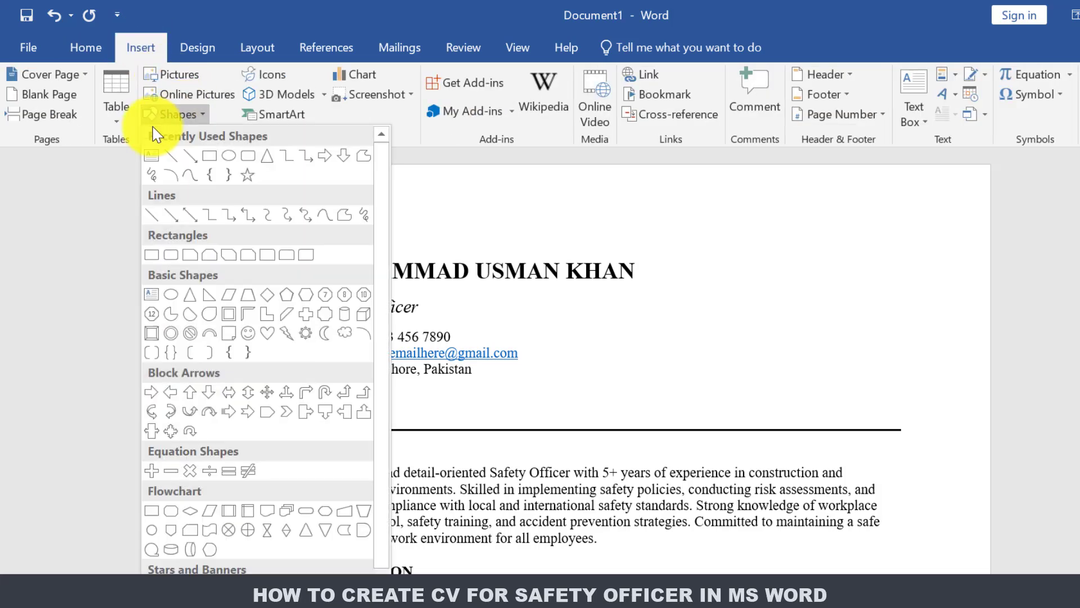
click(207, 152)
mouse_move(769, 239)
mouse_down()
mouse_move(876, 356)
mouse_move(895, 403)
mouse_move(890, 393)
mouse_up()
drag(832, 321, 841, 341)
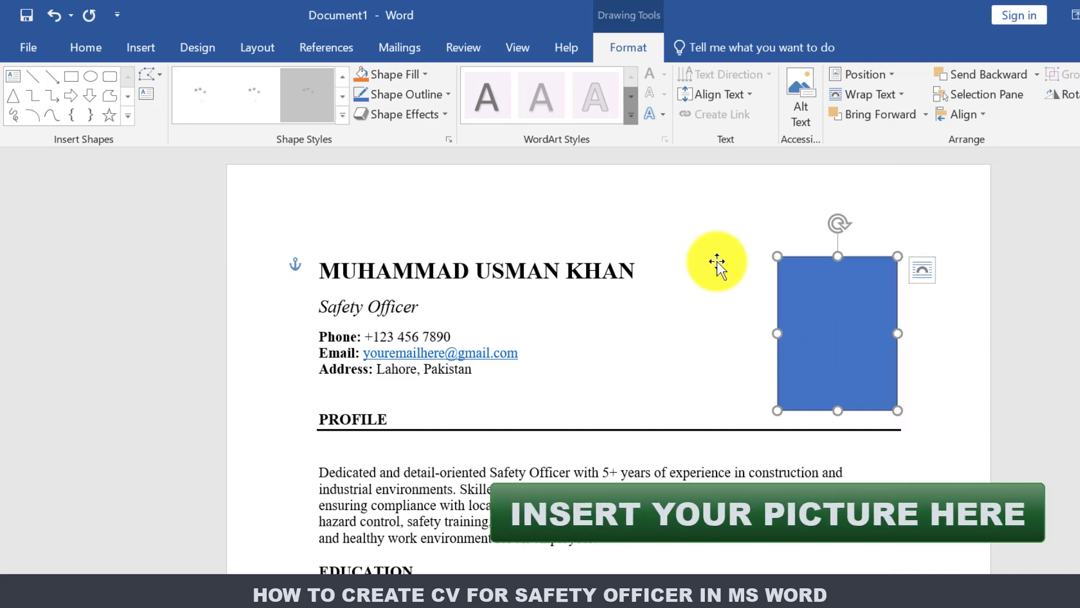
- Give the photo placeholder rectangle a white fill and a black outline
click(405, 79)
click(361, 114)
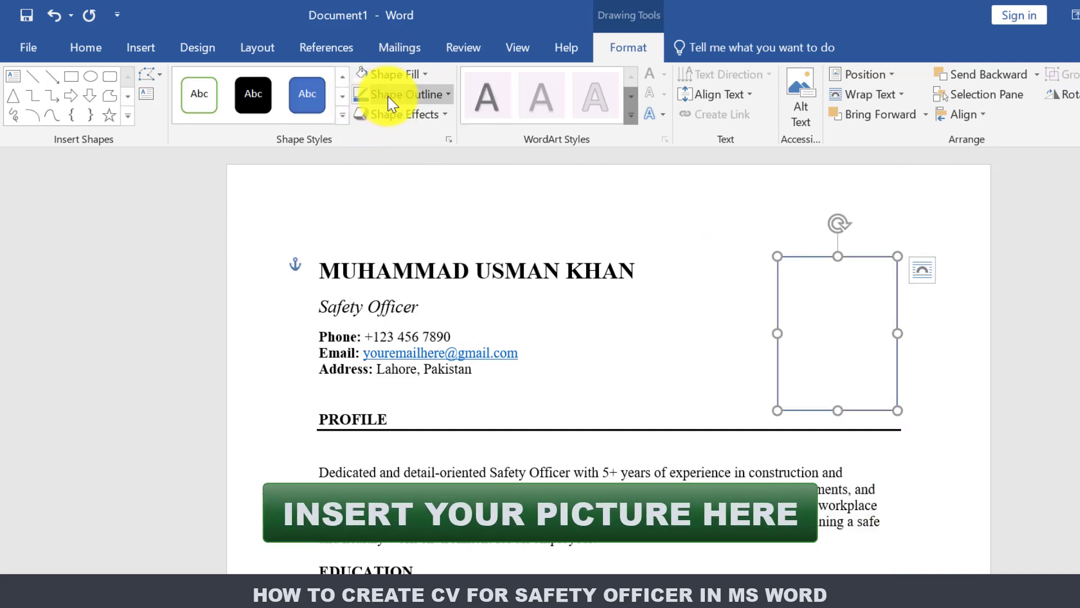
click(389, 95)
click(376, 134)
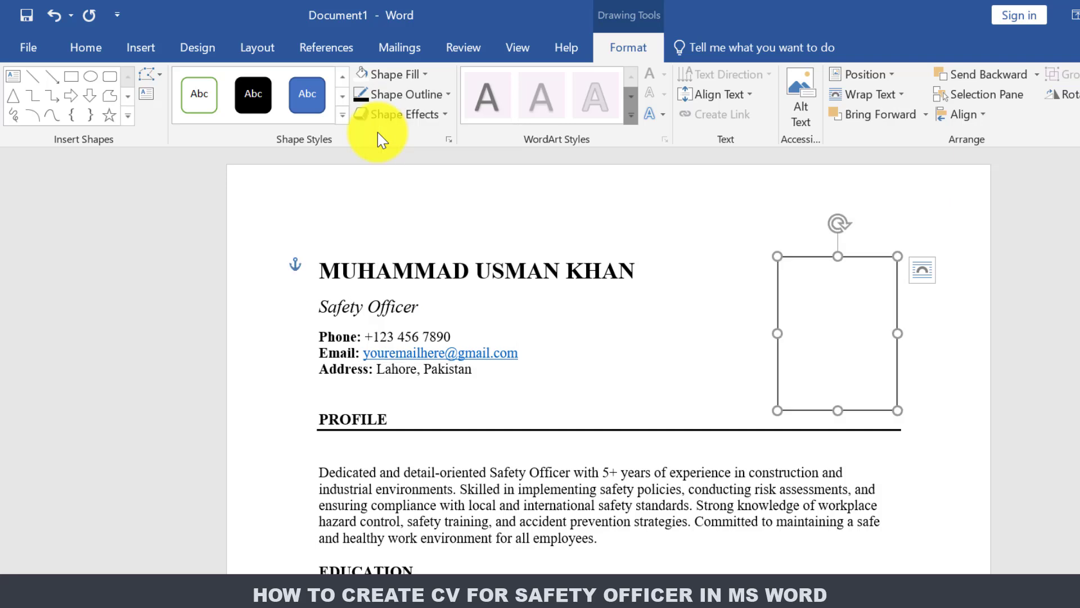
click(632, 248)
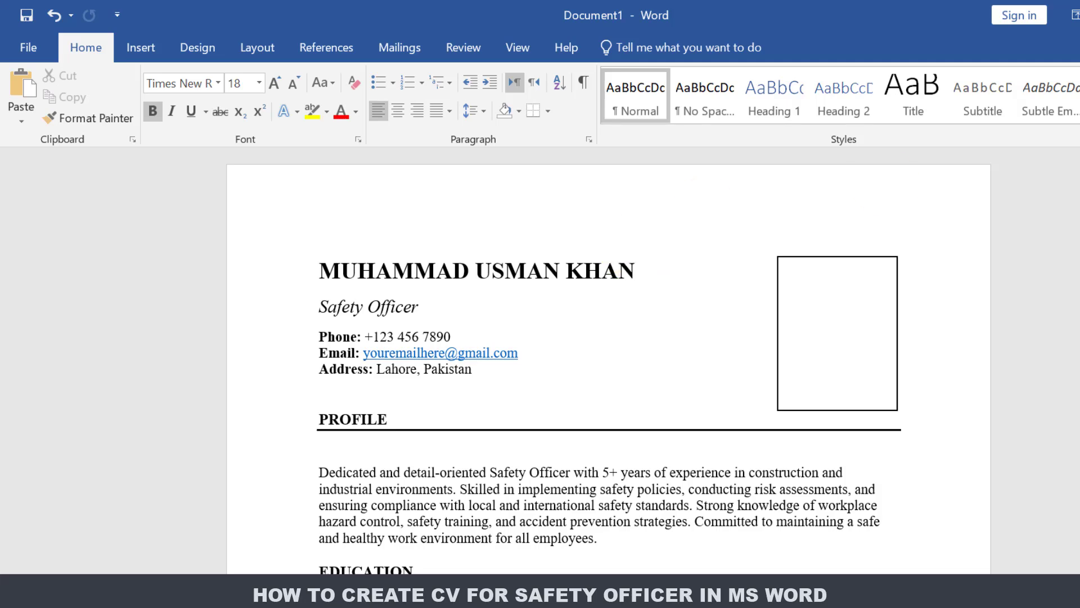
- Review both pages of the finished CV from the header to the references, checking the layout at different zoom levels
scroll(610, 360, down, 15)
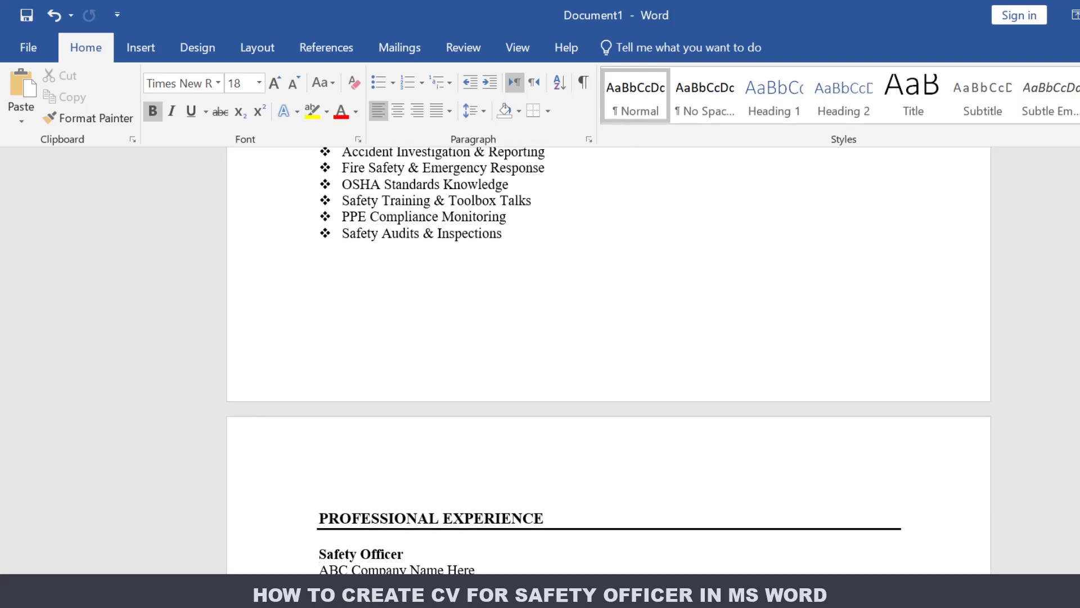
scroll(609, 361, down, 15)
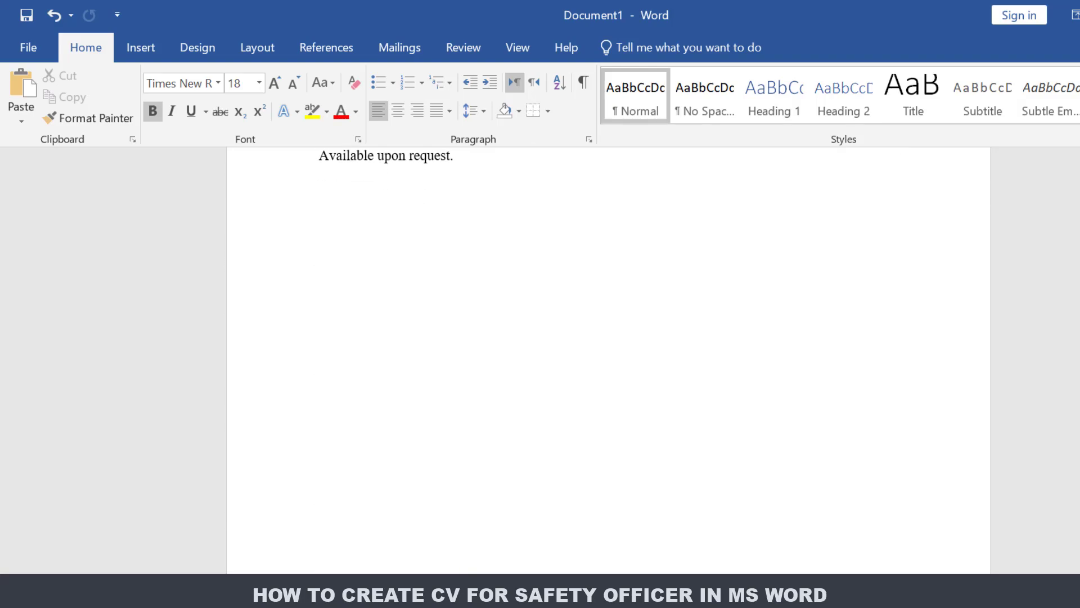
scroll(609, 360, up, 15)
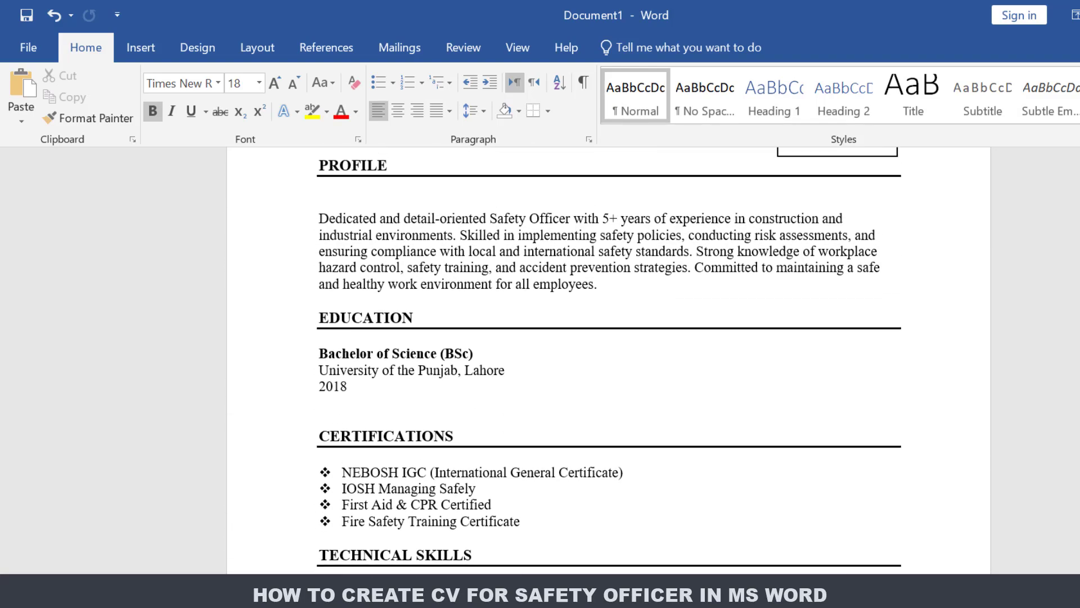
scroll(610, 360, up, 4)
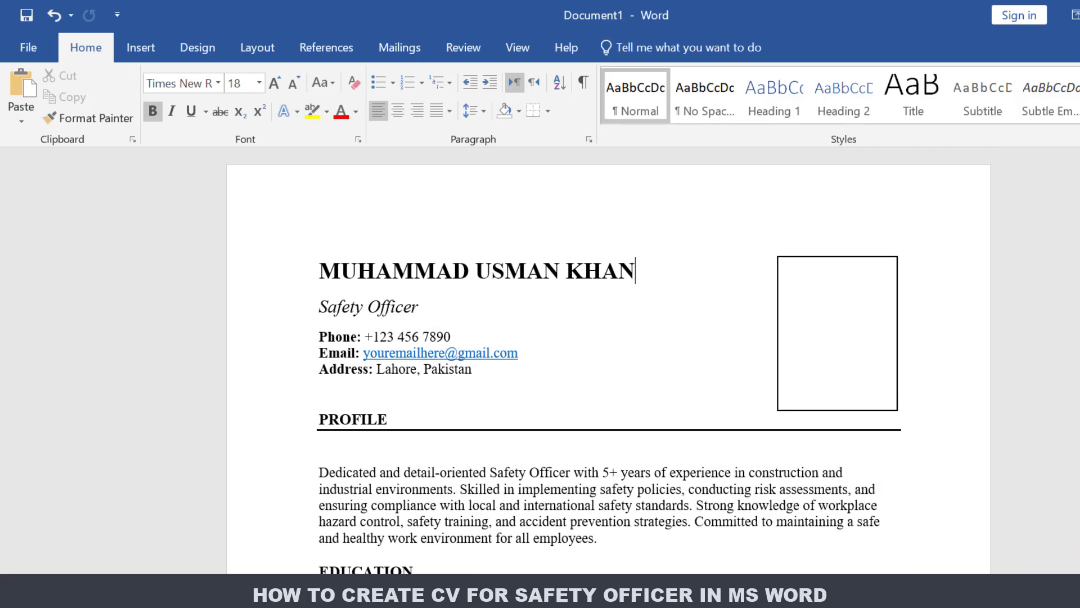
scroll(1044, 184, down, 5)
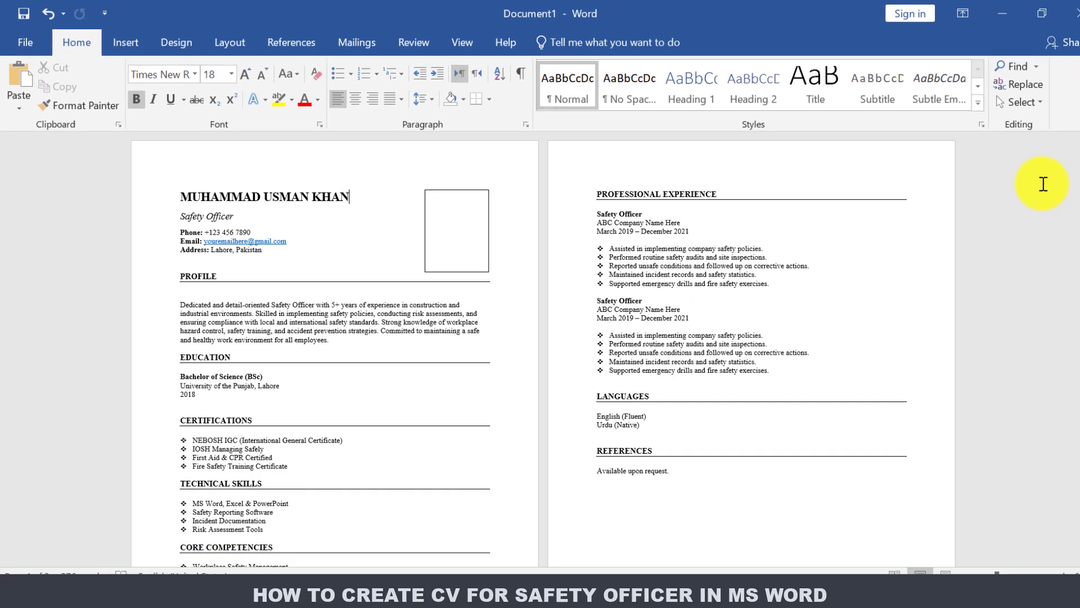
drag(1079, 240, 1062, 67)
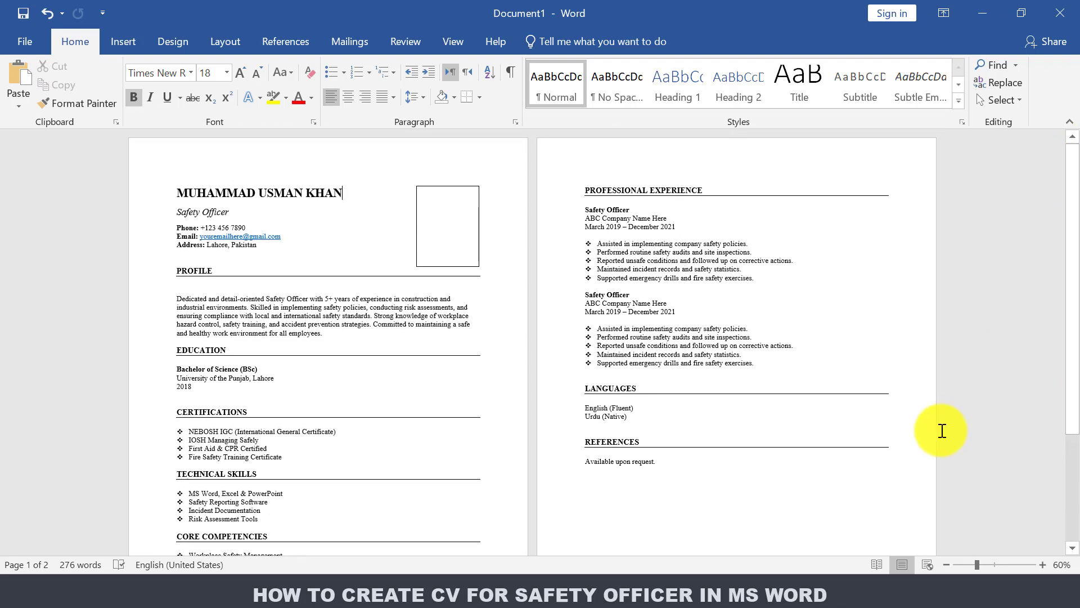
click(1043, 564)
click(1043, 564)
click(1043, 565)
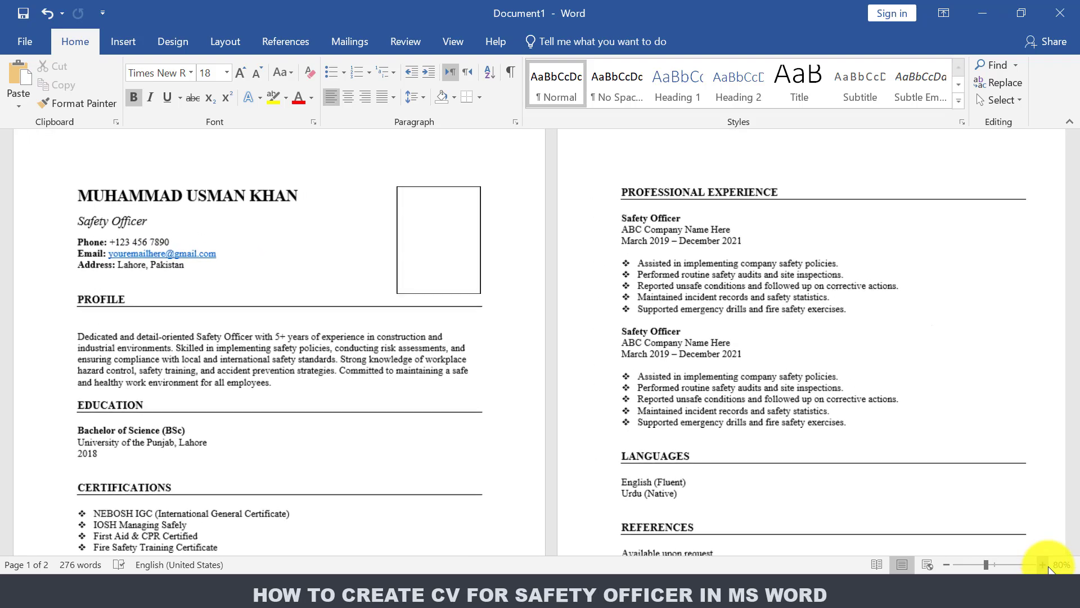
drag(1076, 178, 1077, 235)
drag(1073, 250, 1077, 106)
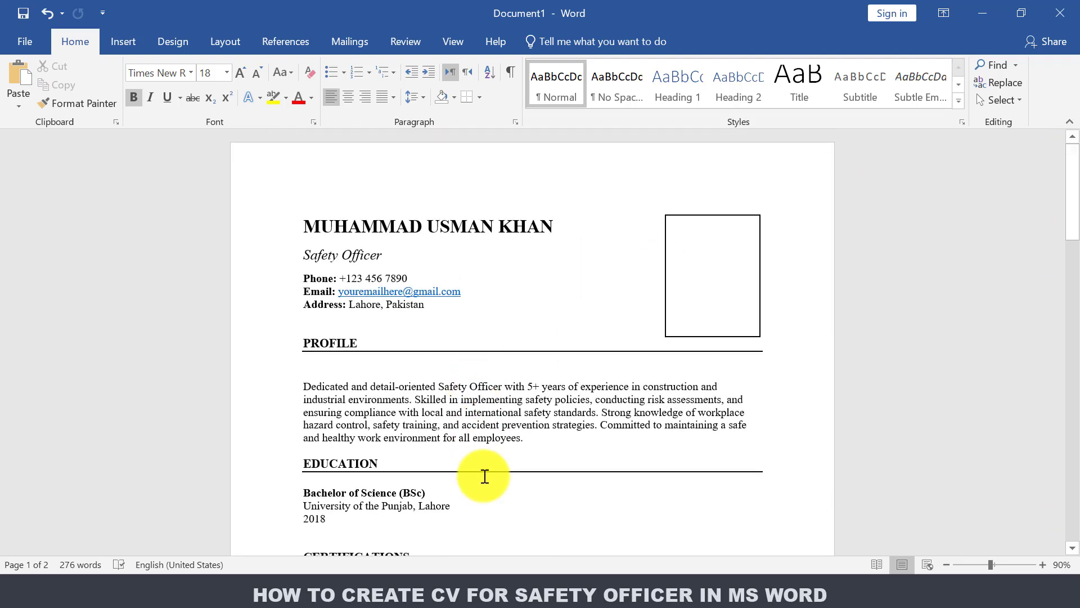